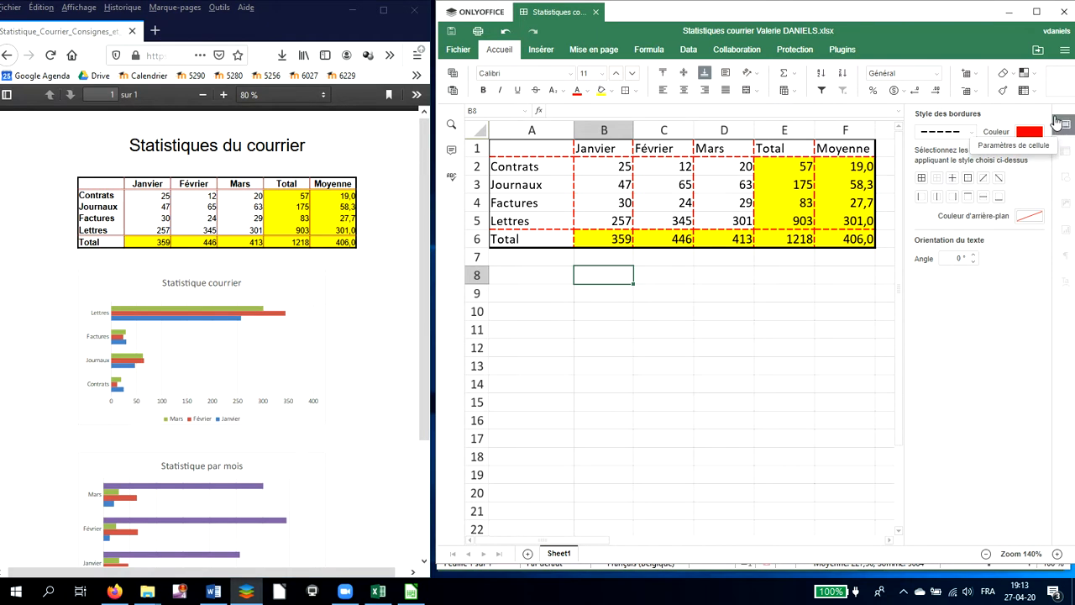
# Hide the cell settings beside the sheet and select the empty cell C8
pyautogui.click(1065, 126)
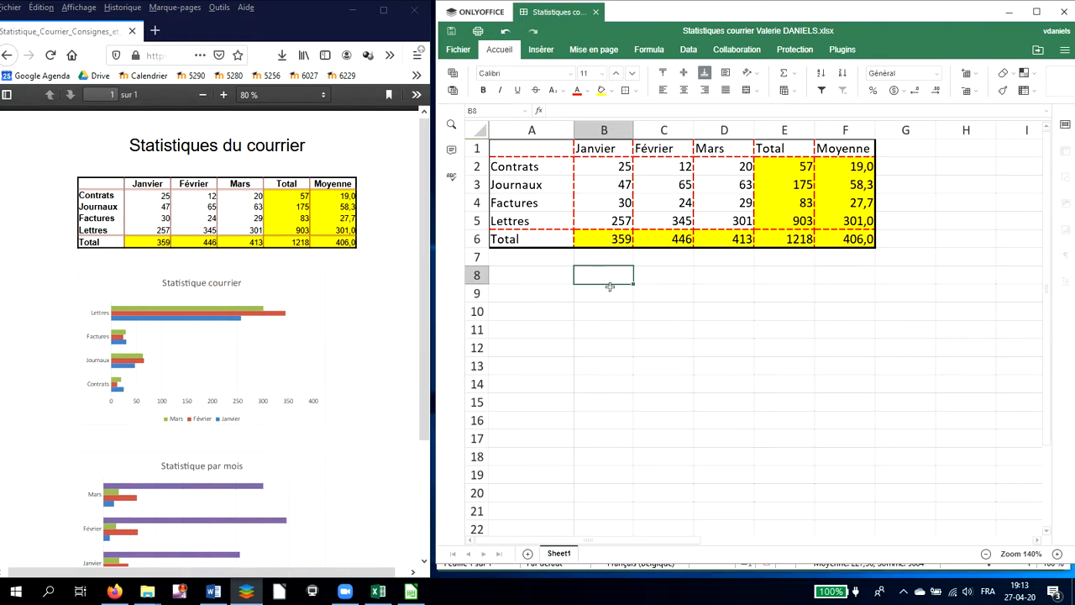
pyautogui.click(662, 275)
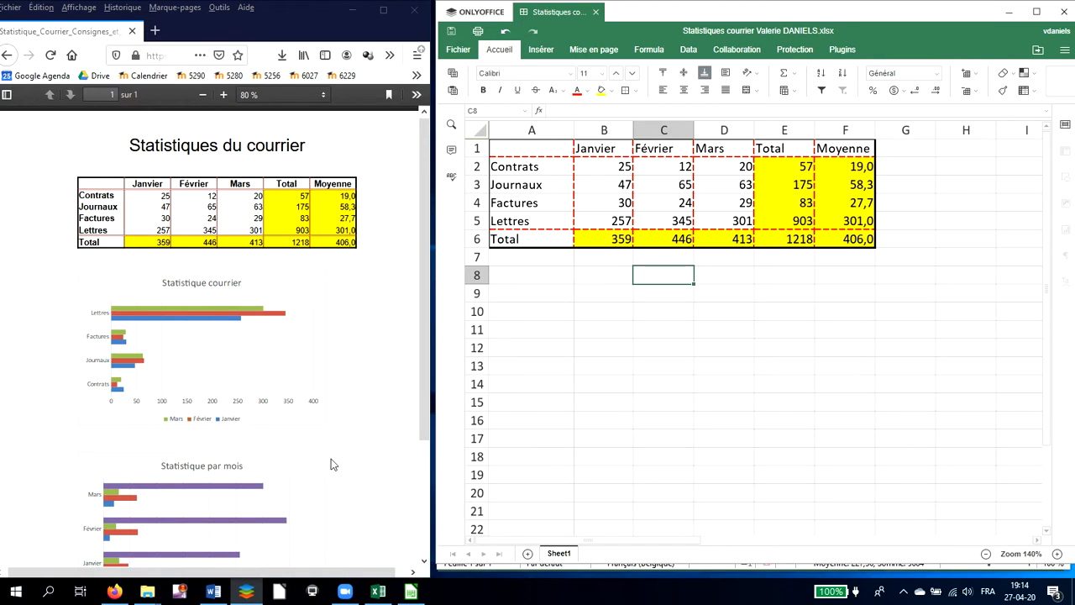
# Enlarge the reference PDF to 150 % and bring the "Statistique courrier" chart into full view
pyautogui.click(224, 94)
pyautogui.click(224, 94)
pyautogui.click(224, 94)
pyautogui.click(223, 94)
pyautogui.click(224, 94)
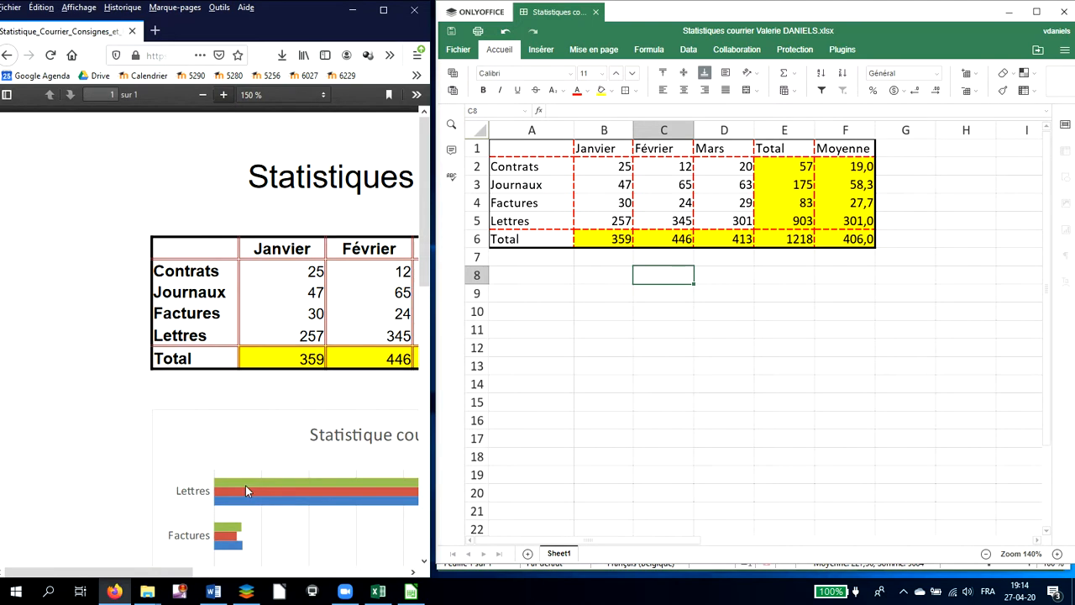
pyautogui.scroll(-1, 239, 459)
pyautogui.scroll(-5, 239, 460)
pyautogui.scroll(1, 240, 442)
pyautogui.moveTo(182, 575); pyautogui.dragTo(274, 573)
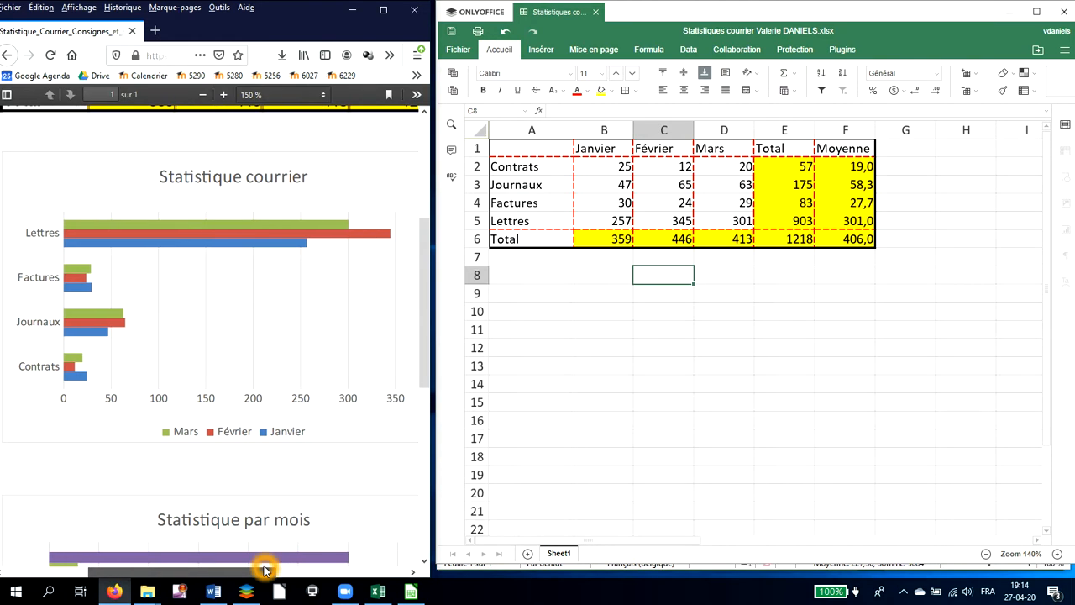
pyautogui.click(187, 454)
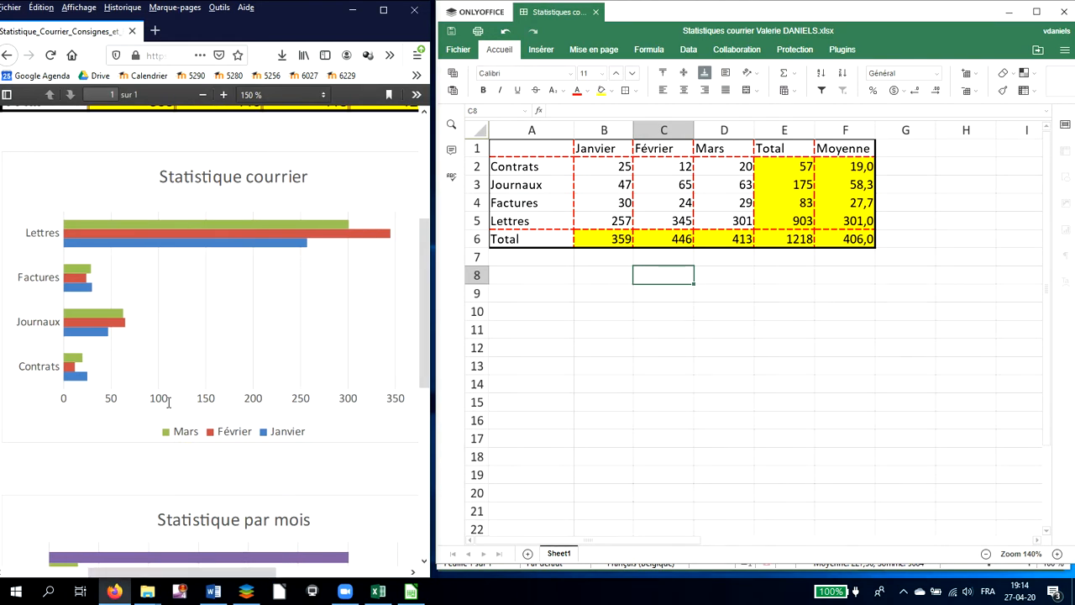
# Examine the category labels, value axis and legend of the reference "Statistique courrier" chart
pyautogui.click(48, 249)
pyautogui.click(90, 420)
pyautogui.click(90, 418)
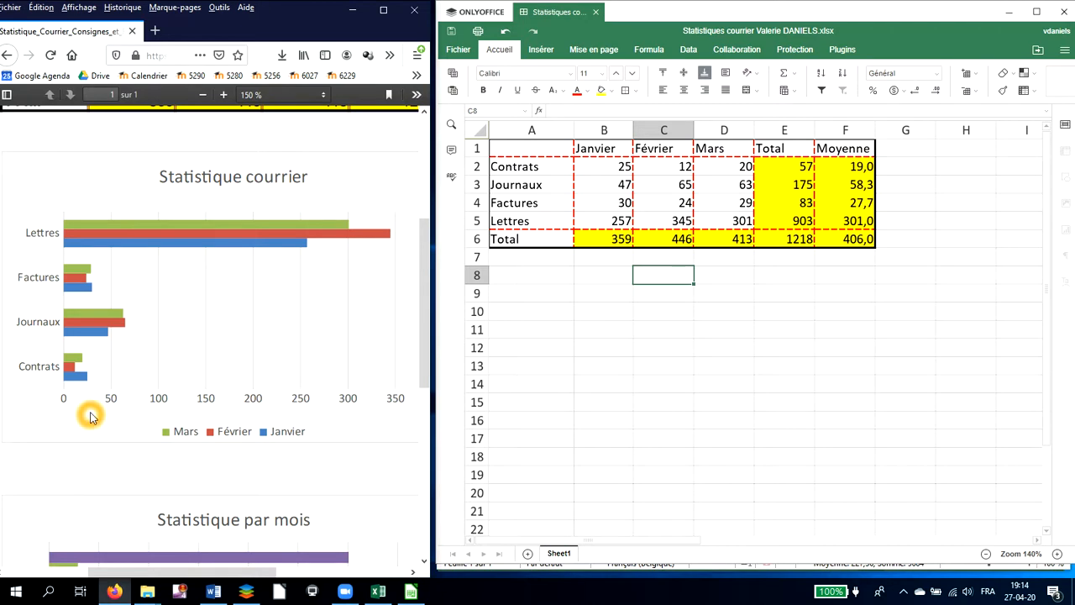
pyautogui.click(237, 389)
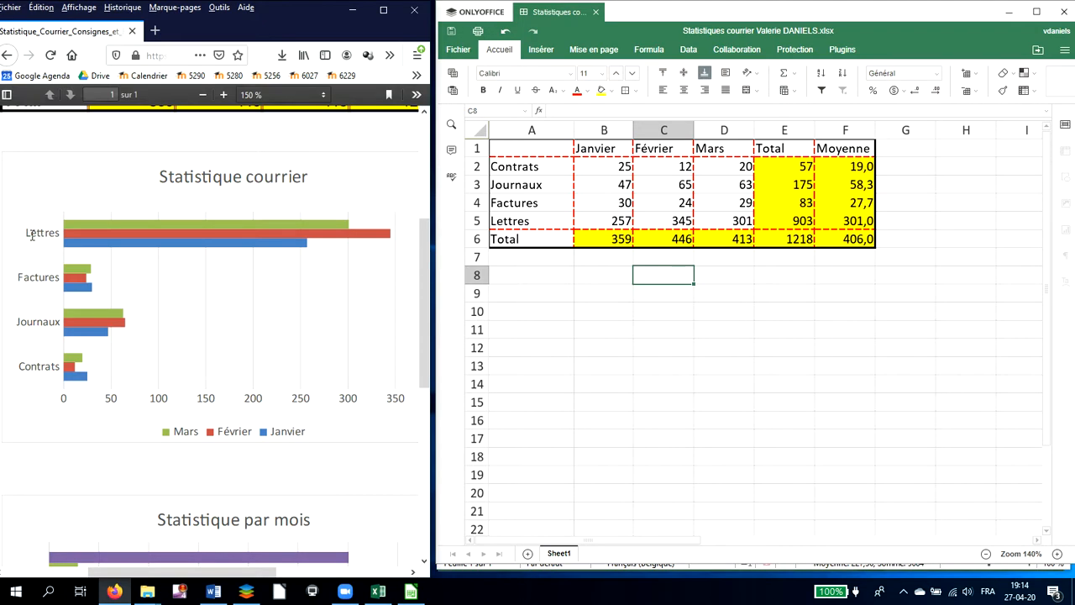
pyautogui.click(31, 386)
pyautogui.click(32, 373)
pyautogui.click(57, 393)
pyautogui.click(24, 380)
pyautogui.click(44, 223)
pyautogui.click(41, 232)
pyautogui.click(35, 232)
pyautogui.click(35, 321)
pyautogui.click(36, 364)
# Examine the month categories and mail-type legend of the reference "Statistique par mois" chart, and return to the reference table
pyautogui.scroll(-5, 162, 383)
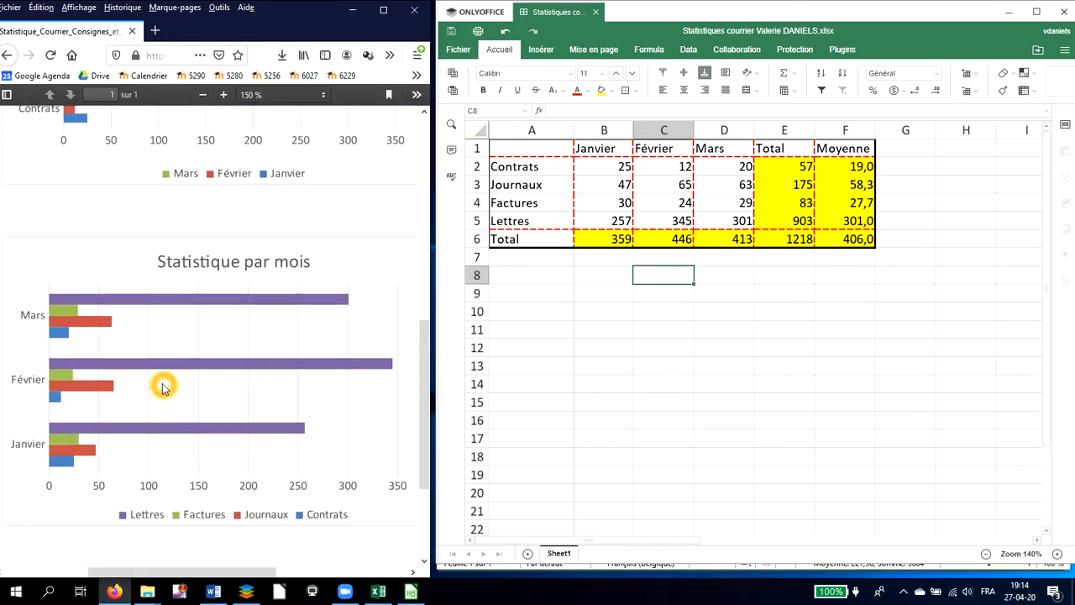
pyautogui.click(115, 501)
pyautogui.click(112, 512)
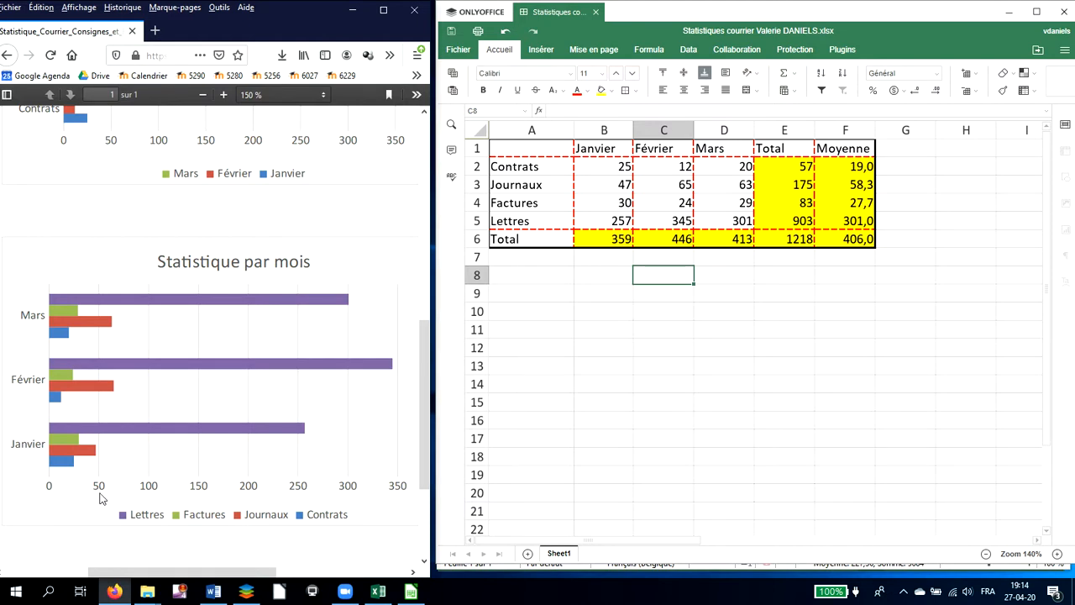
pyautogui.click(25, 365)
pyautogui.click(25, 406)
pyautogui.click(33, 318)
pyautogui.click(34, 410)
pyautogui.scroll(5, 33, 410)
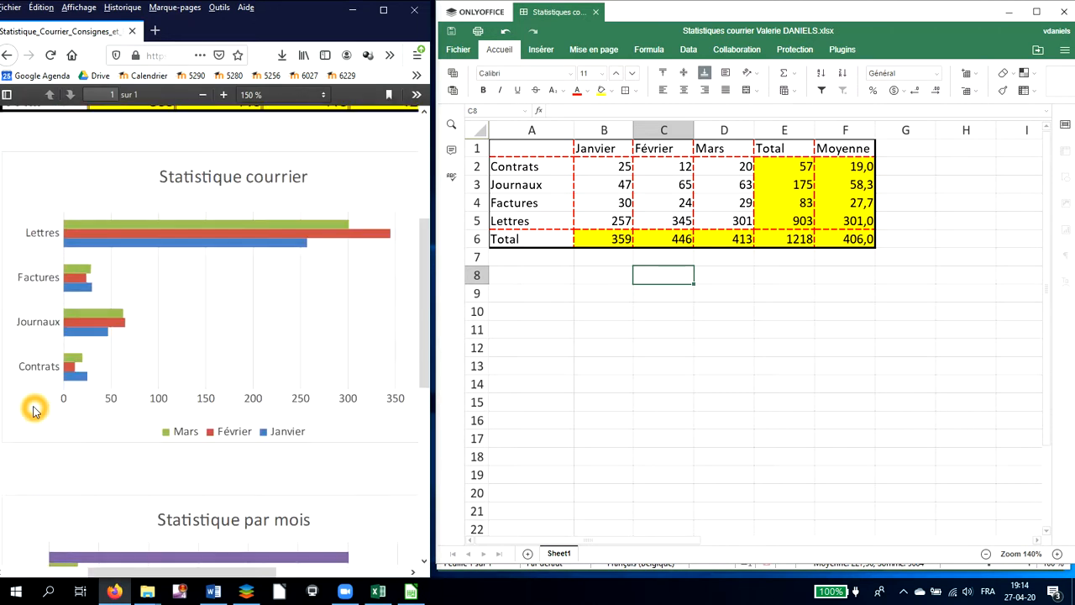
pyautogui.scroll(3, 9, 408)
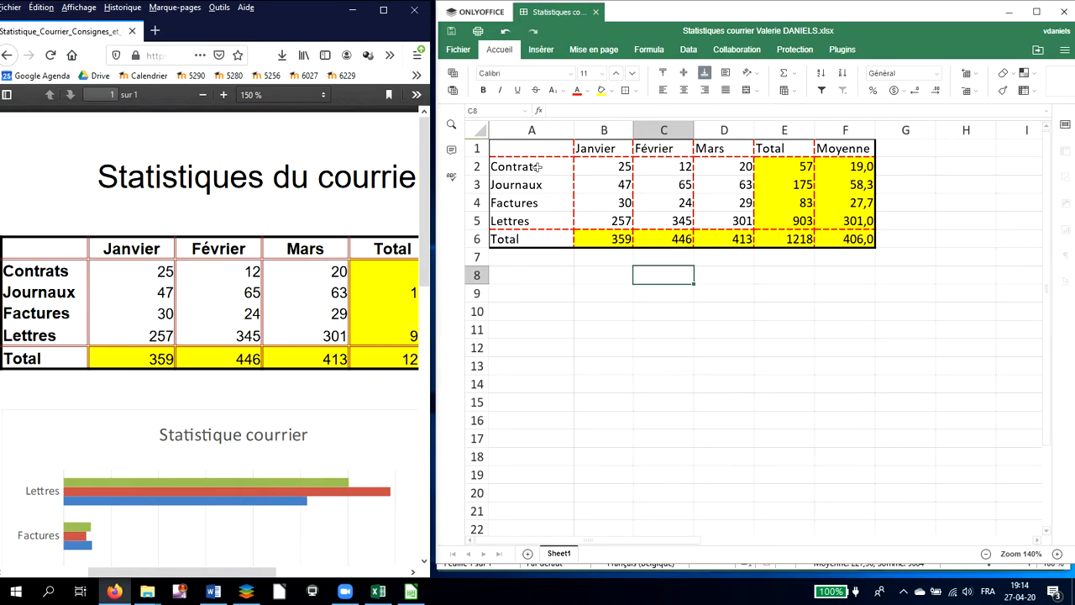
# Select the range A1:D5 and compare its headers and row labels with the legend and categories of the "Statistique courrier" chart
pyautogui.moveTo(533, 149); pyautogui.dragTo(704, 218)
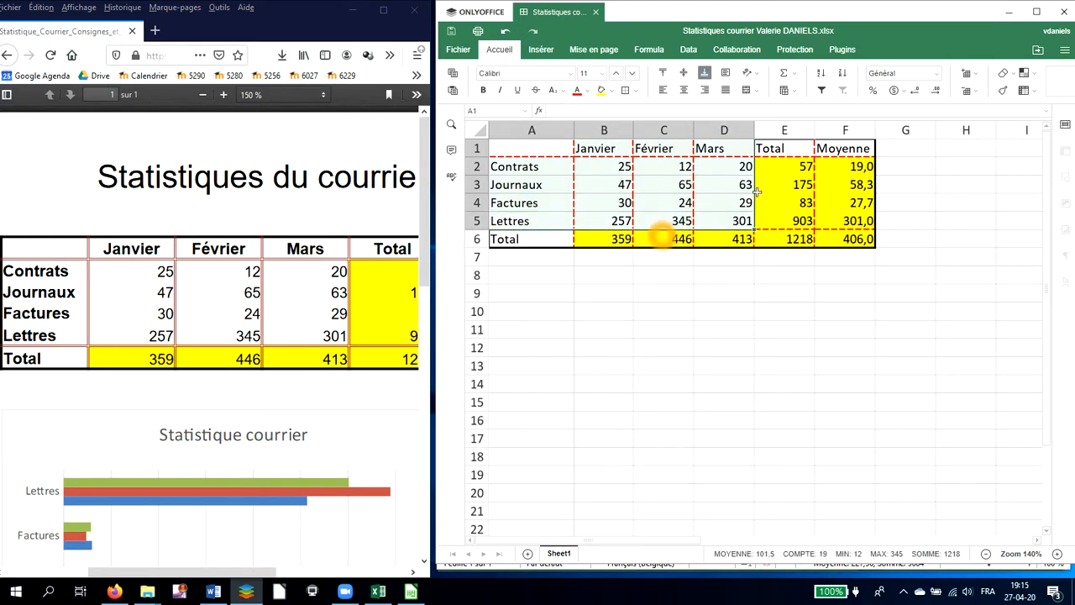
pyautogui.click(174, 464)
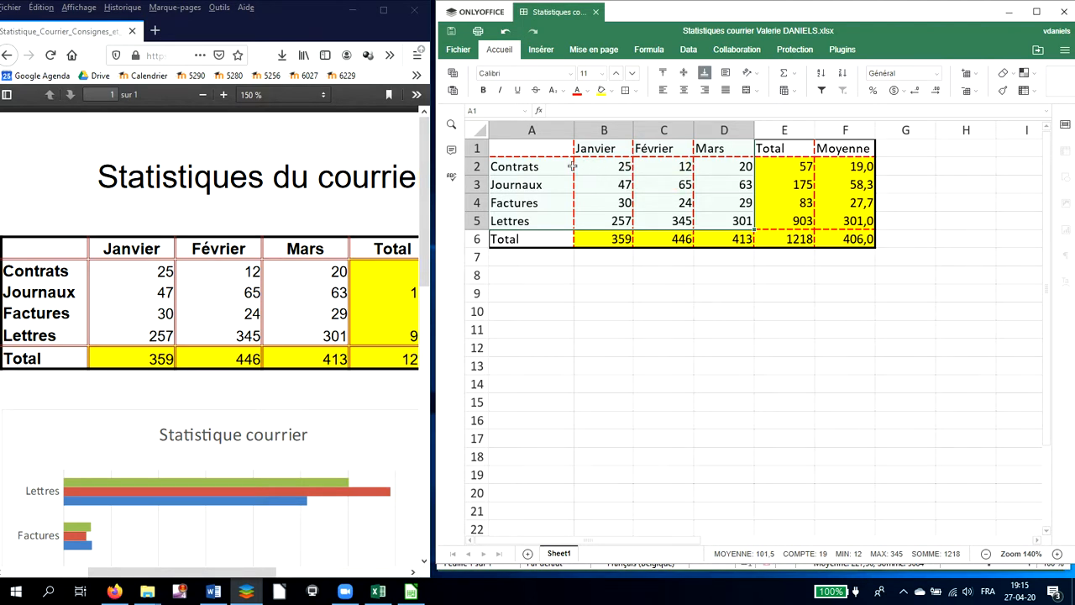
pyautogui.click(154, 466)
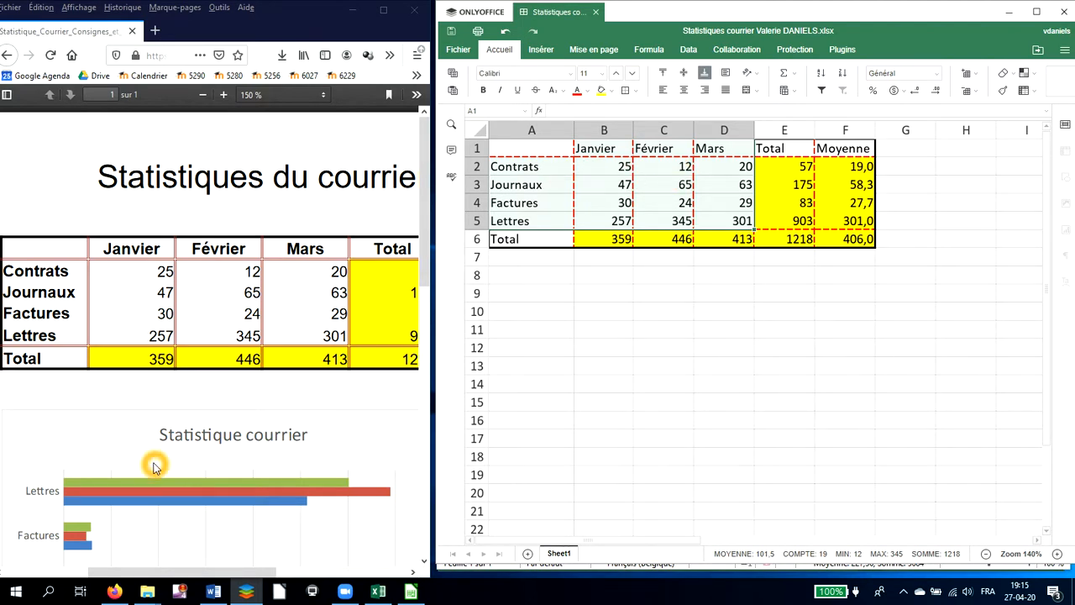
pyautogui.scroll(-3, 155, 467)
pyautogui.scroll(-3, 155, 466)
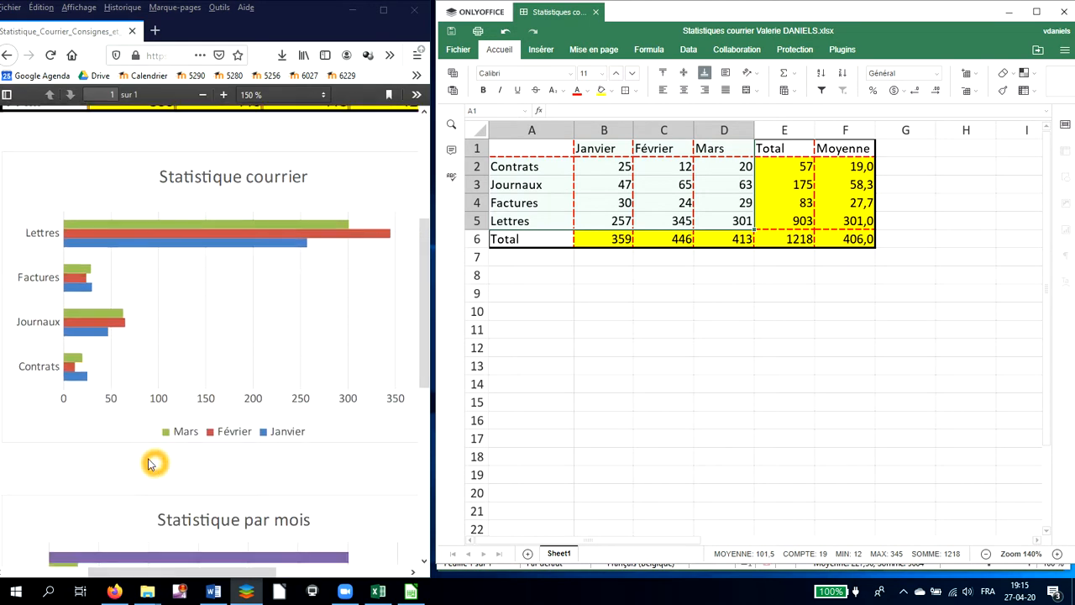
pyautogui.click(72, 375)
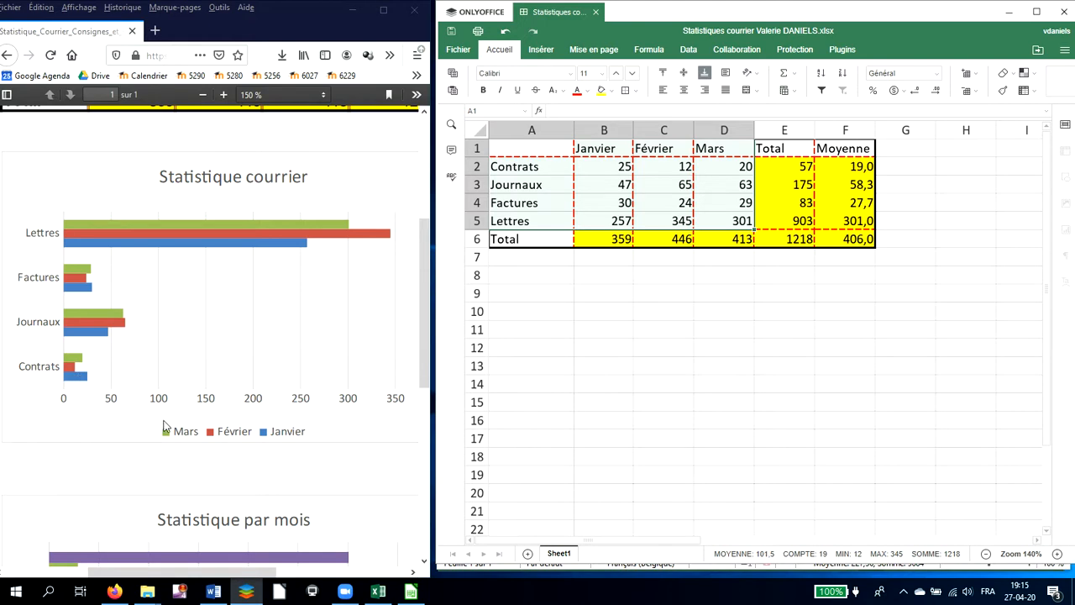
pyautogui.click(217, 434)
pyautogui.click(72, 370)
pyautogui.click(68, 372)
pyautogui.click(72, 366)
pyautogui.click(515, 243)
pyautogui.click(736, 227)
pyautogui.click(541, 228)
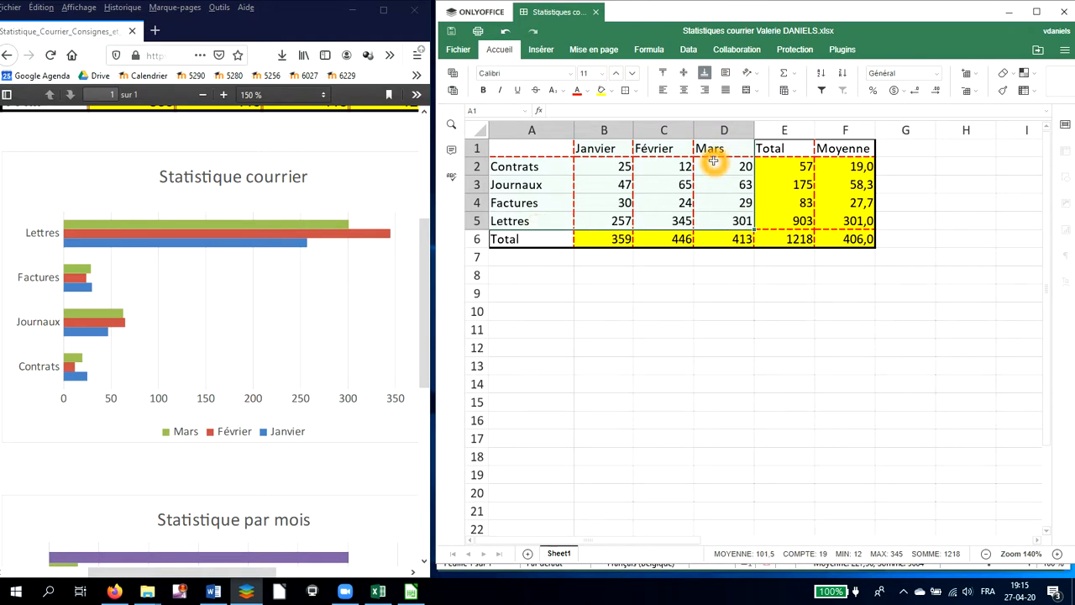
# Check the monthly Lettres bars in the reference chart against the value axis and the figures in the table
pyautogui.scroll(1, 340, 362)
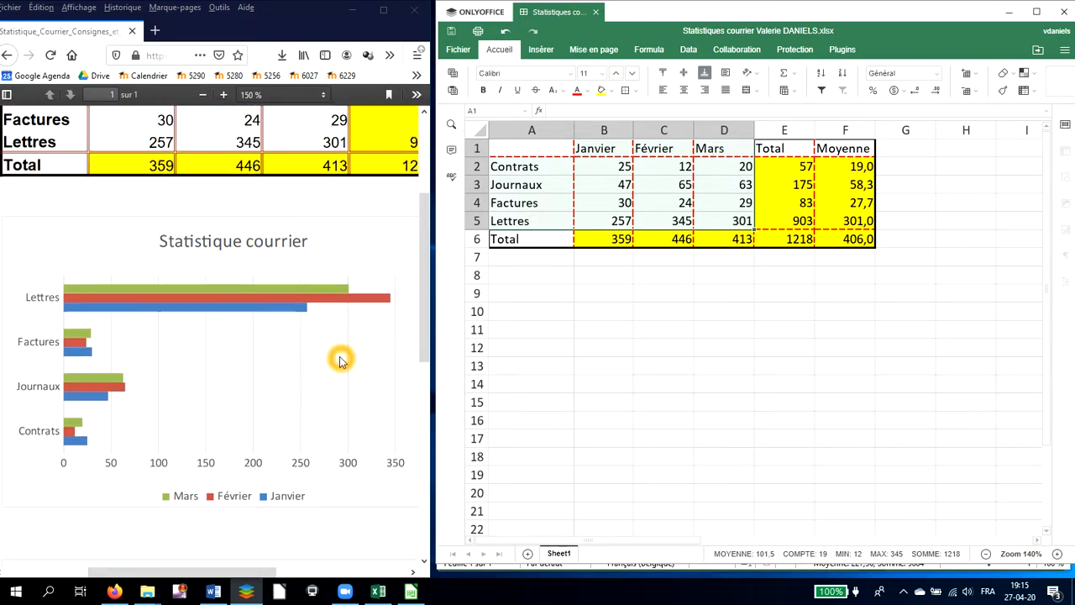
pyautogui.click(48, 297)
pyautogui.click(182, 491)
pyautogui.click(363, 299)
pyautogui.click(351, 448)
pyautogui.click(348, 289)
pyautogui.click(350, 290)
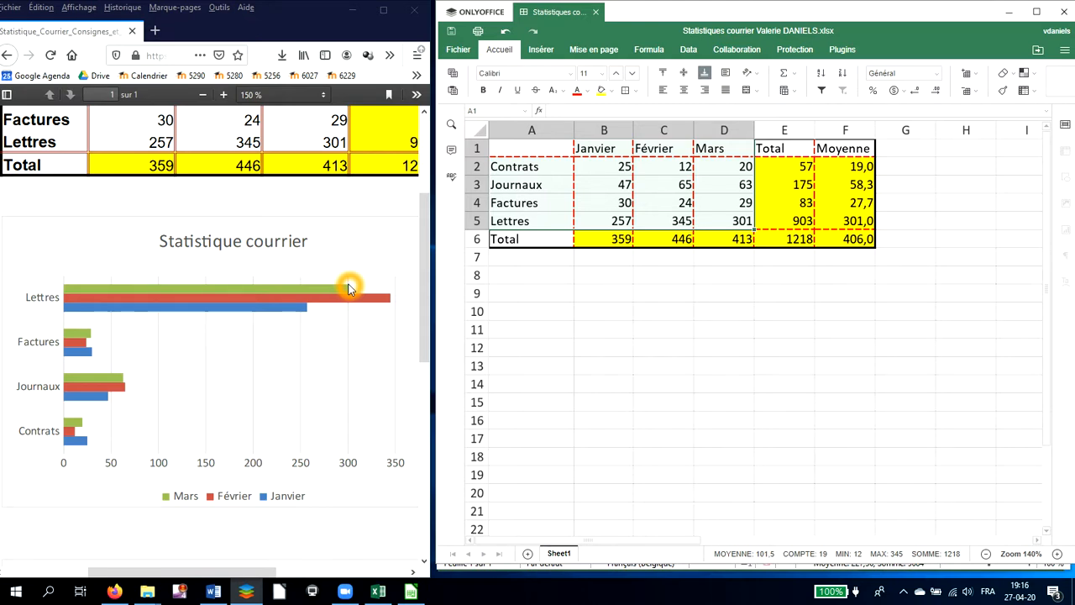
pyautogui.click(328, 402)
pyautogui.click(332, 367)
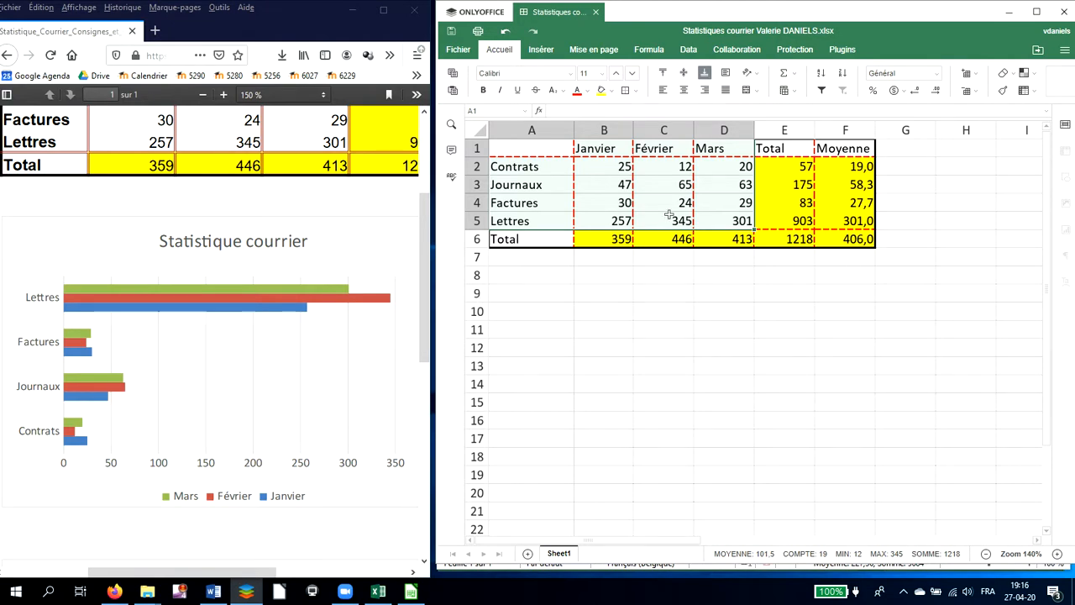
pyautogui.click(391, 296)
pyautogui.click(388, 305)
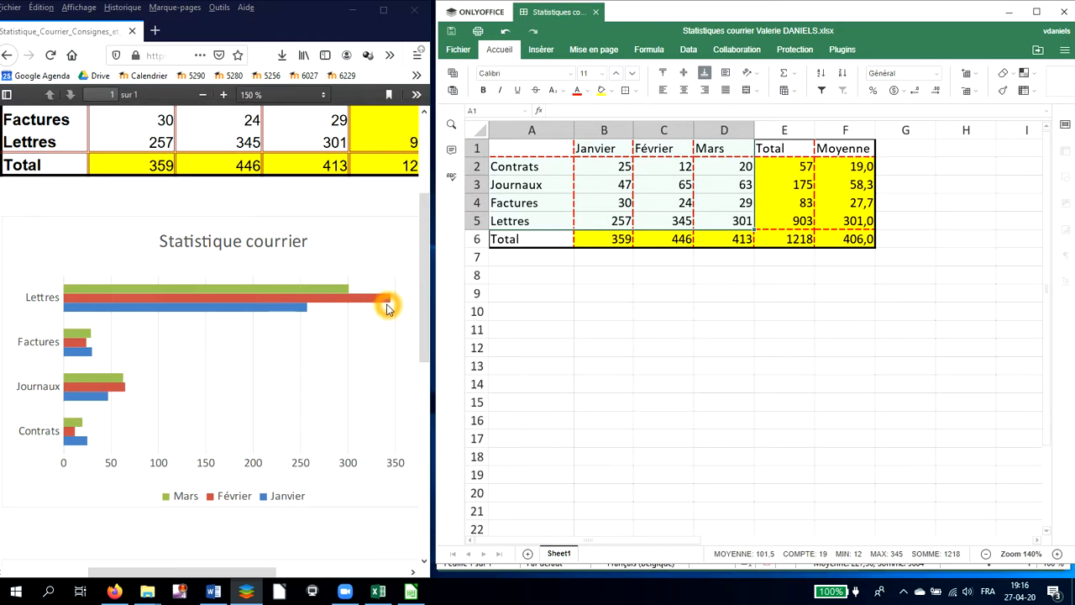
pyautogui.click(388, 298)
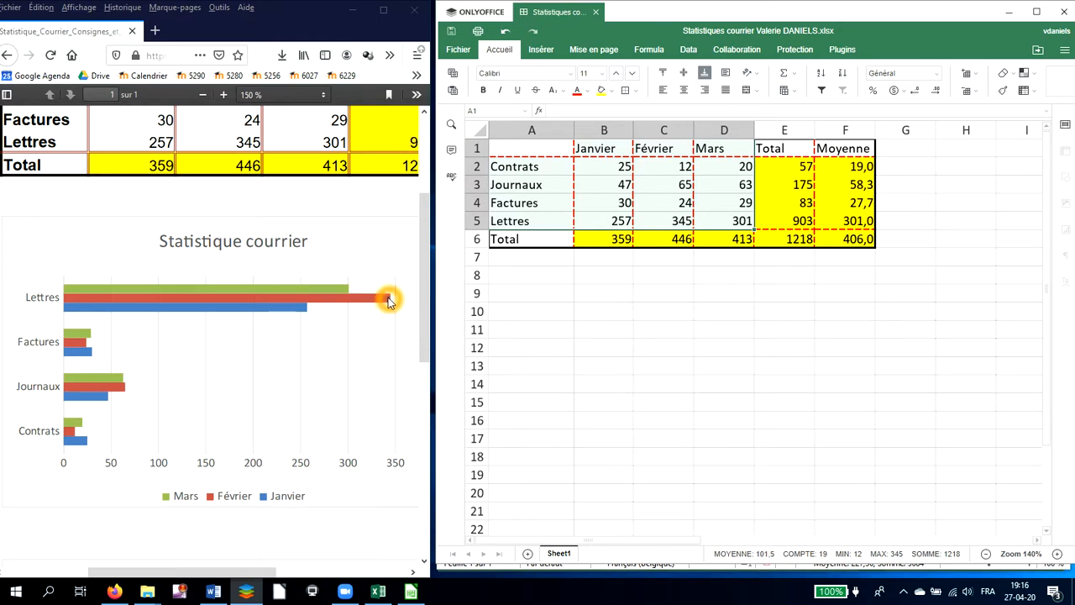
pyautogui.click(386, 315)
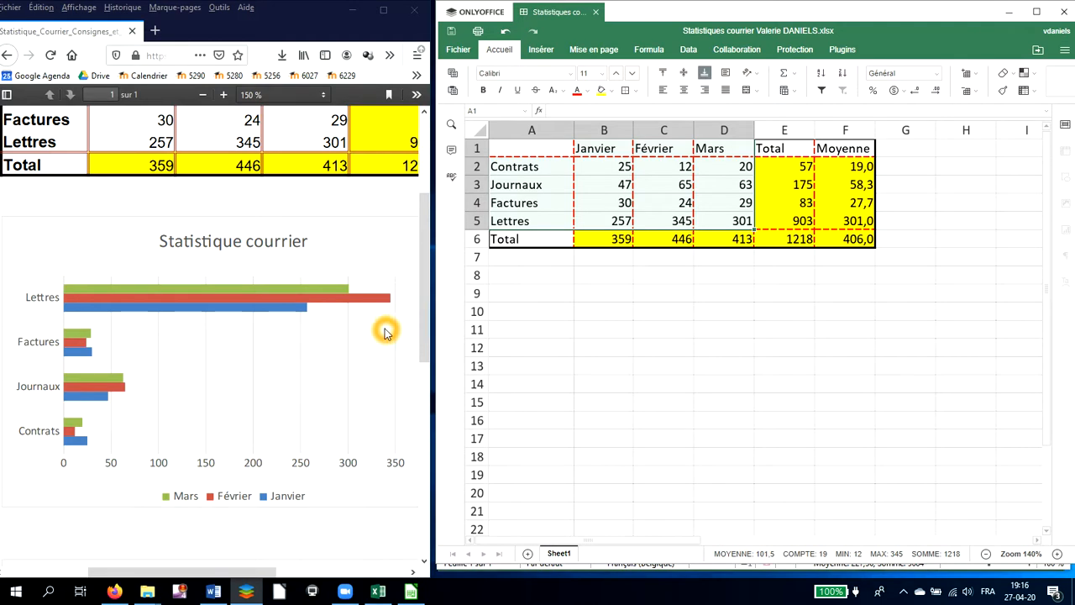
pyautogui.scroll(2, 384, 333)
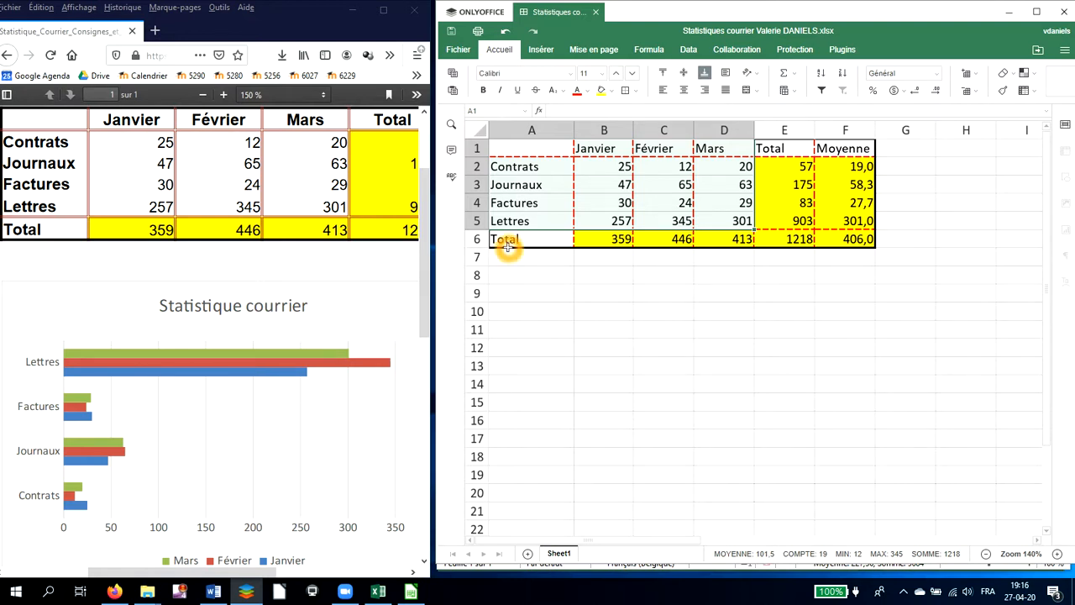
# Review the month headers, row labels and figures that the selected range A1:D5 must include
pyautogui.click(530, 149)
pyautogui.click(719, 188)
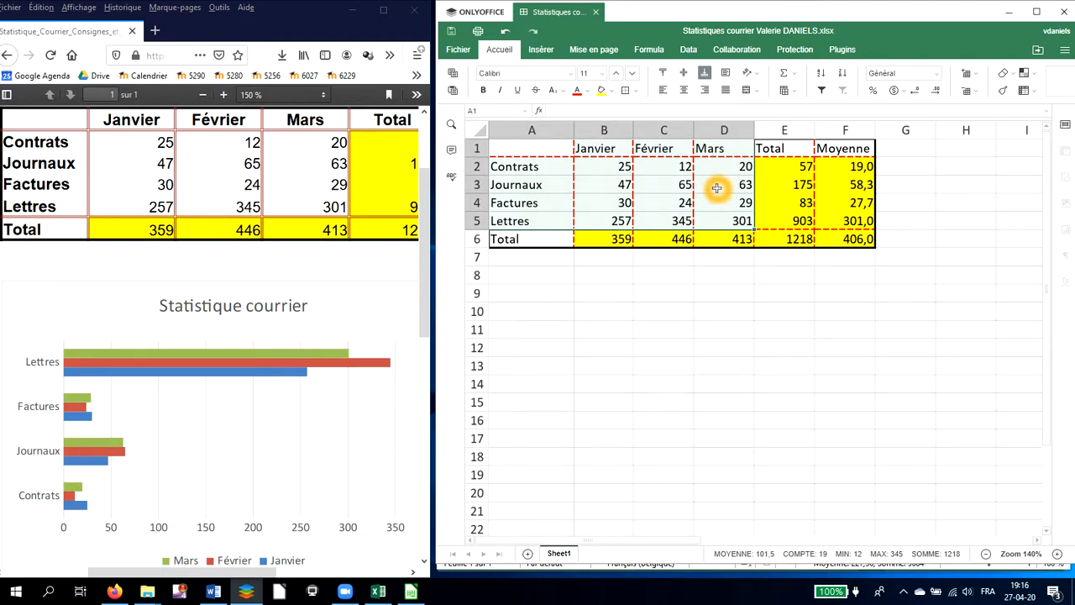
pyautogui.click(594, 145)
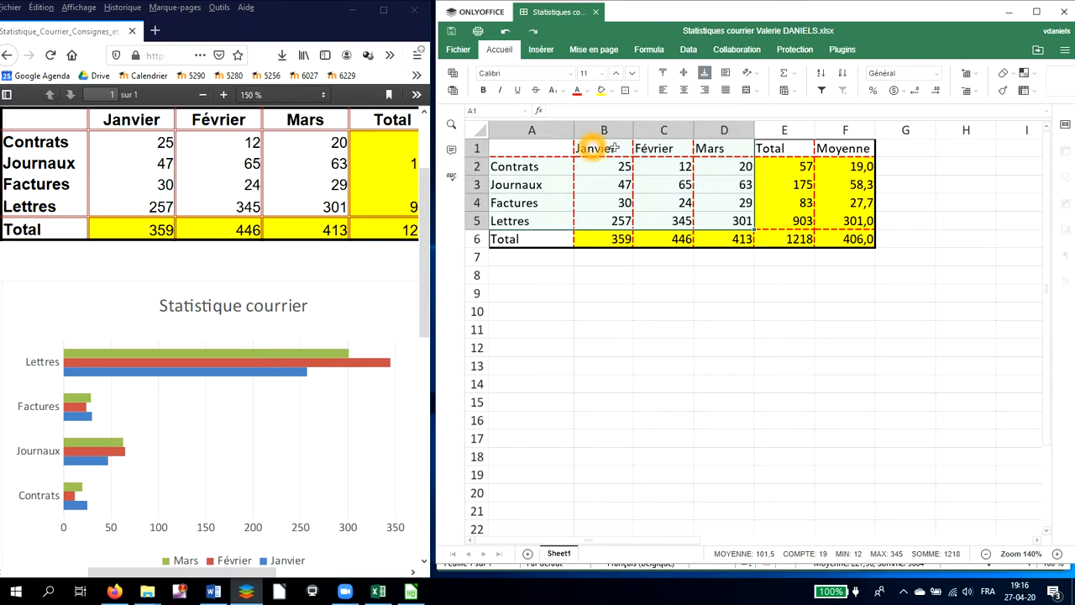
pyautogui.click(623, 203)
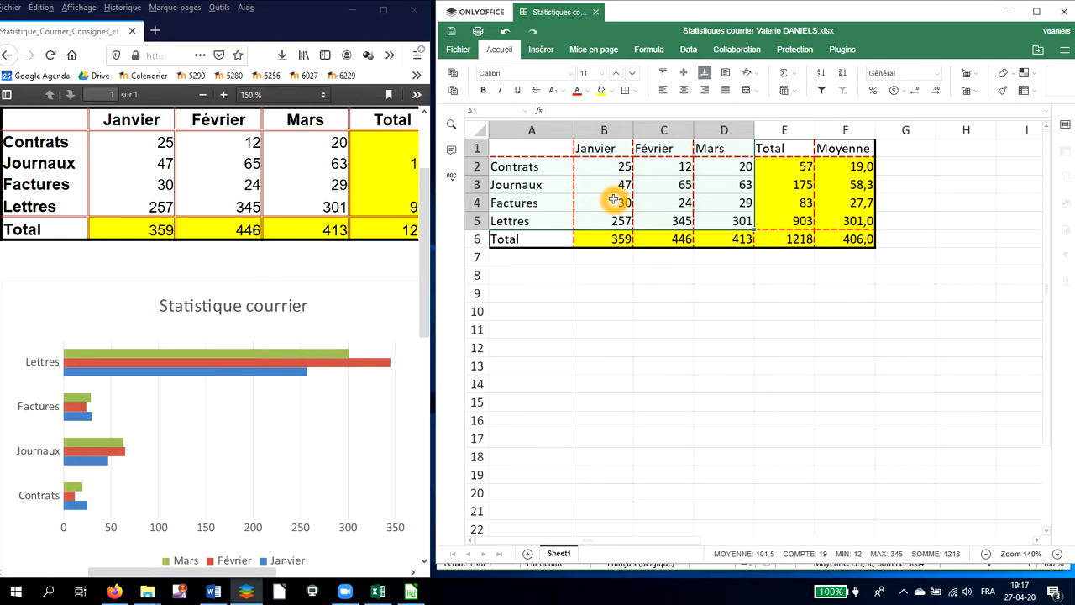
pyautogui.click(516, 150)
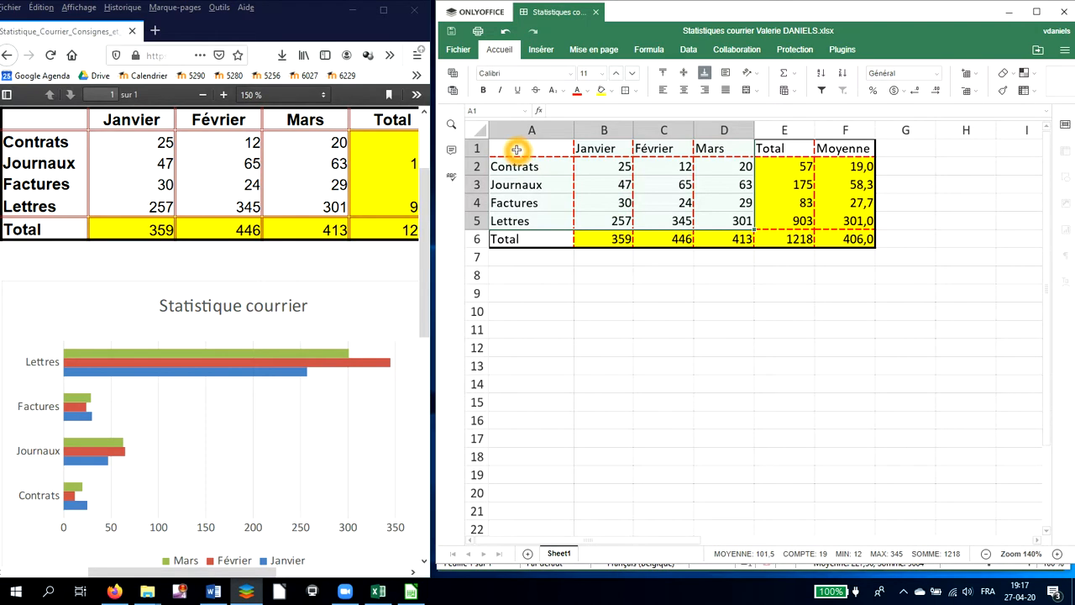
# Insert a clustered bar chart from the range A1:D5 and place it just below the table
pyautogui.click(547, 328)
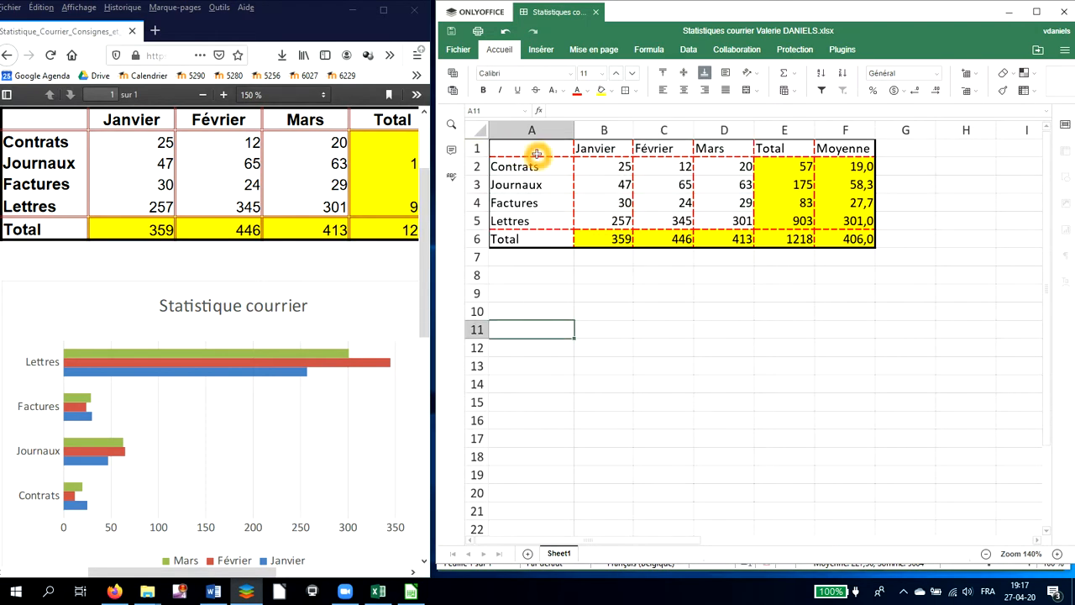
pyautogui.moveTo(536, 154); pyautogui.dragTo(719, 217)
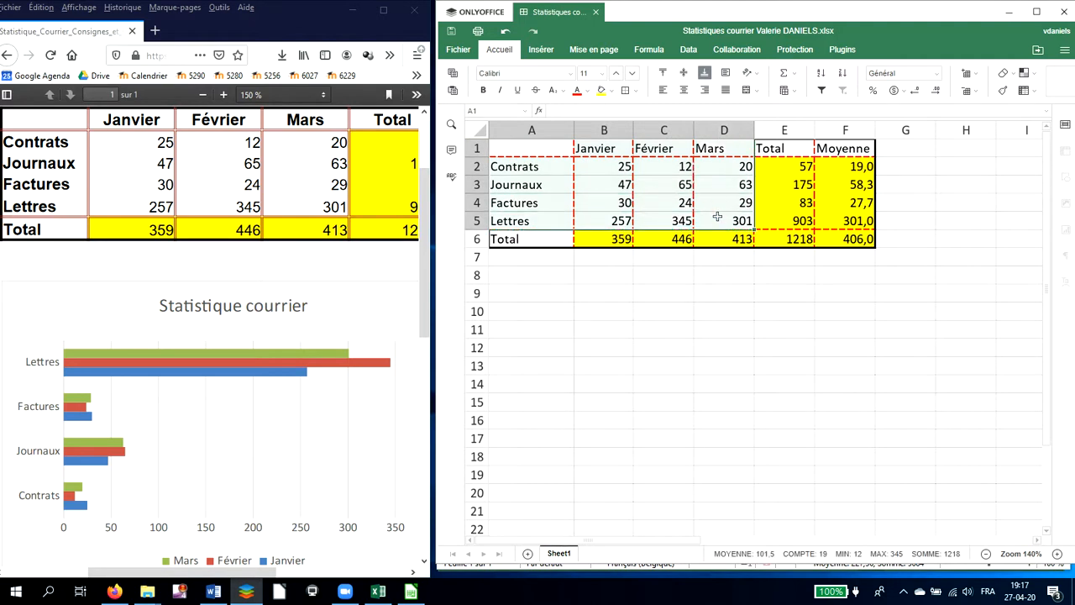
pyautogui.click(541, 51)
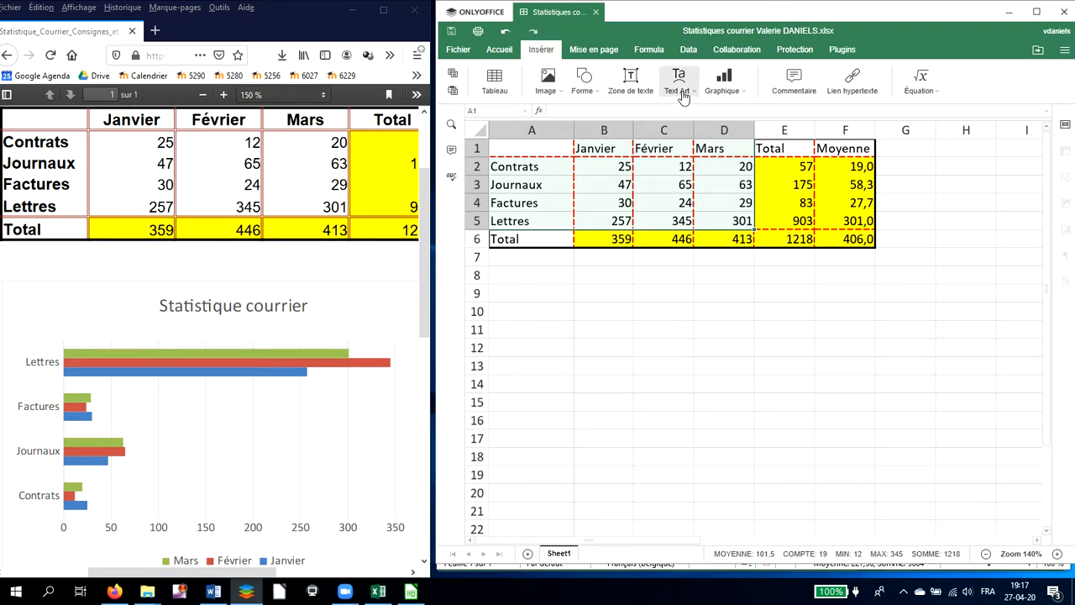
pyautogui.click(734, 87)
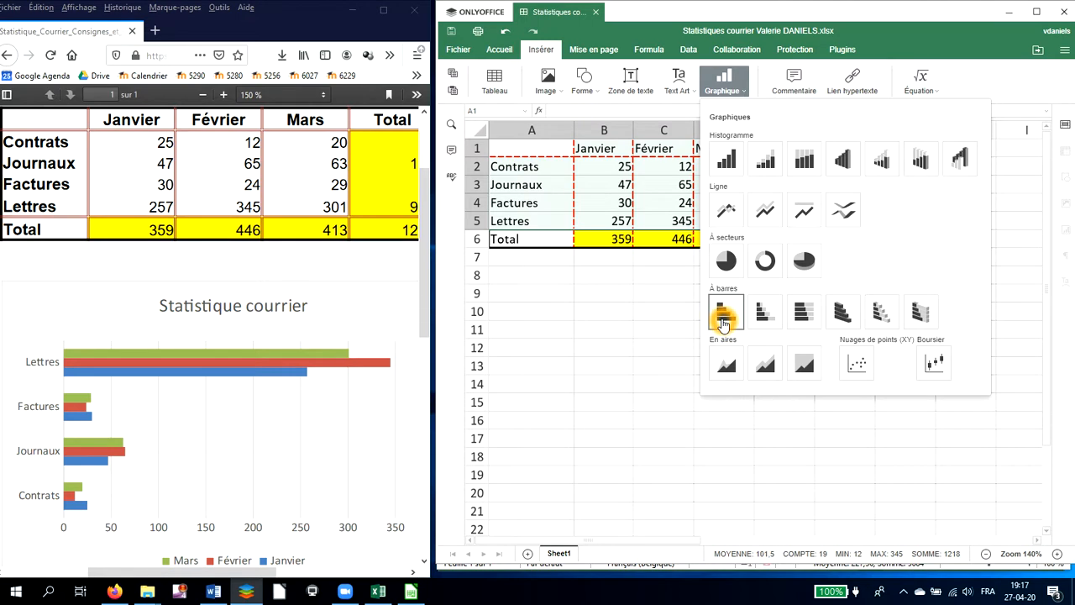
pyautogui.click(731, 214)
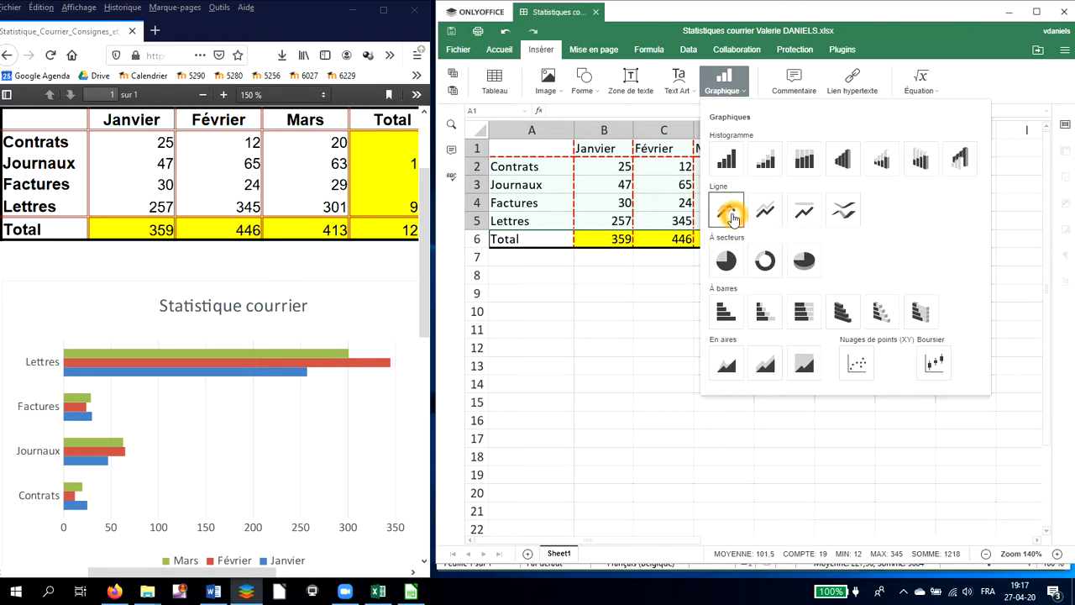
pyautogui.click(728, 312)
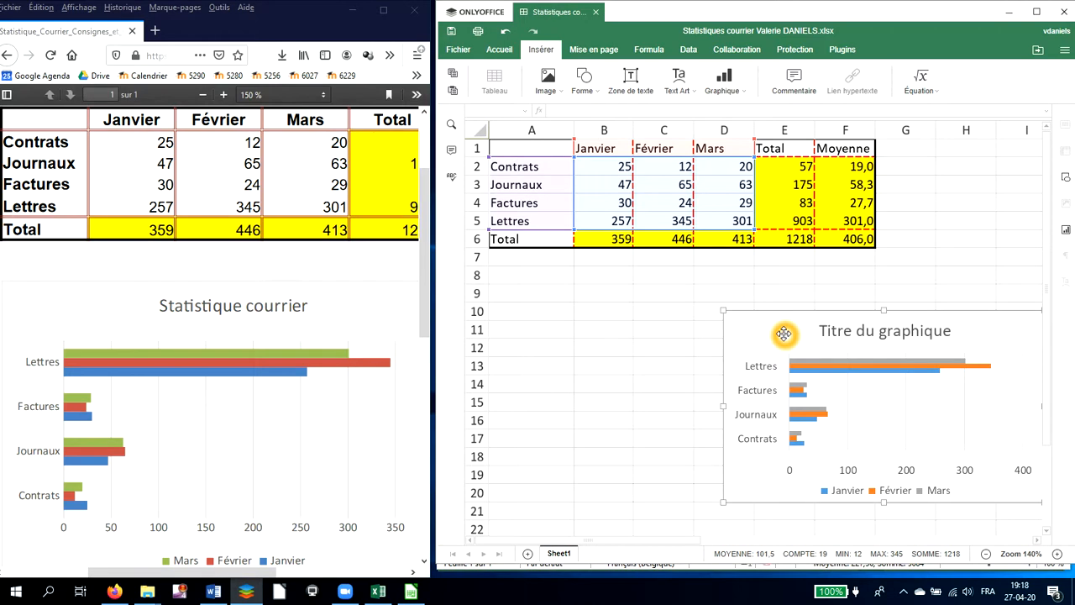
pyautogui.moveTo(784, 334); pyautogui.dragTo(570, 304)
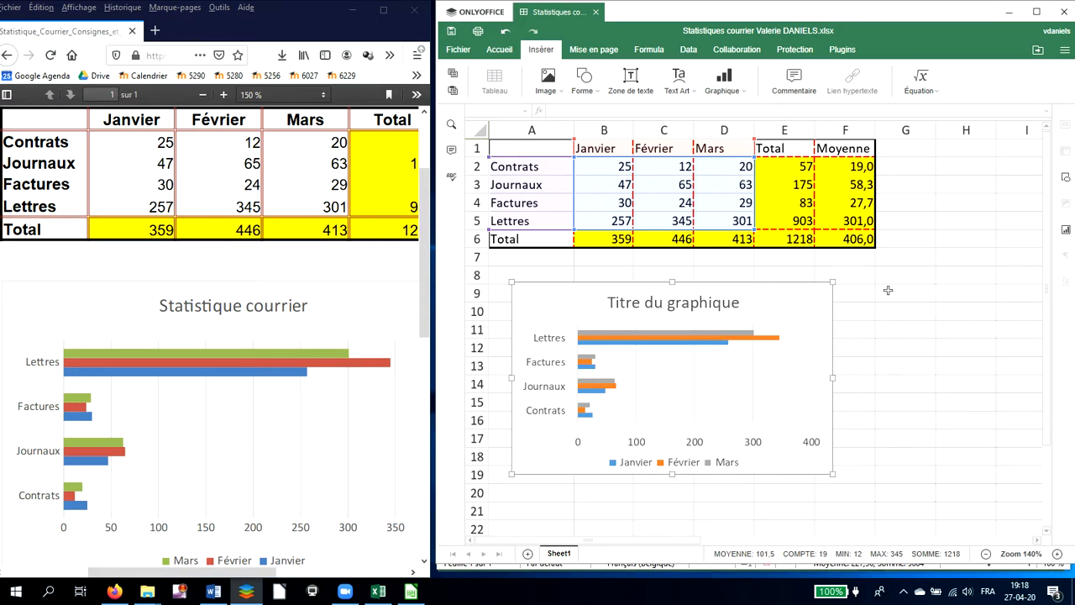
# Enlarge the chart to about 10.58 × 6.79 cm and move it directly below the table, aligned with column A
pyautogui.click(914, 206)
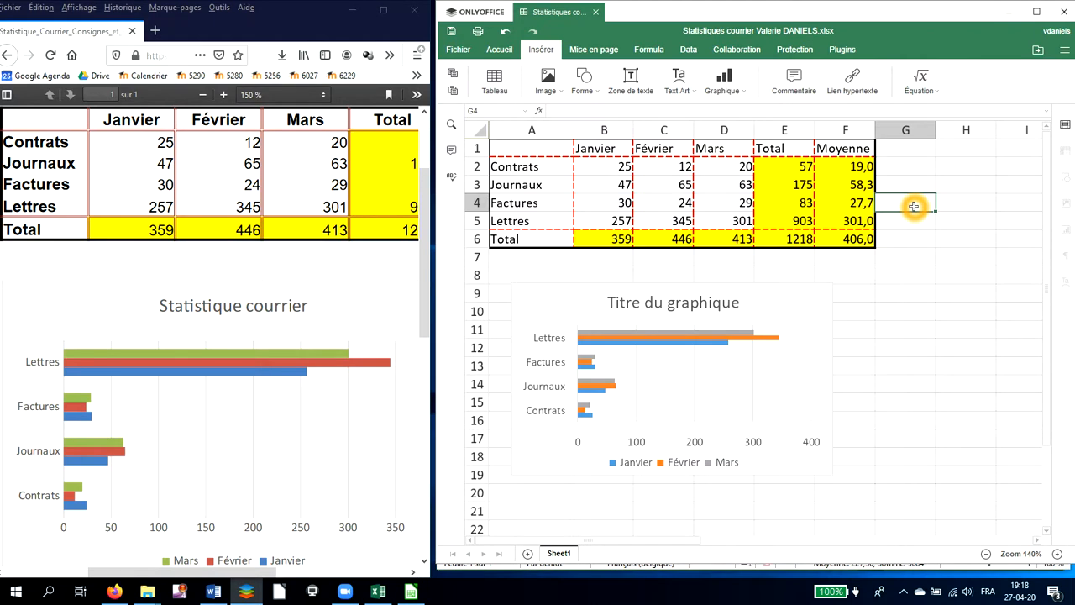
pyautogui.click(796, 319)
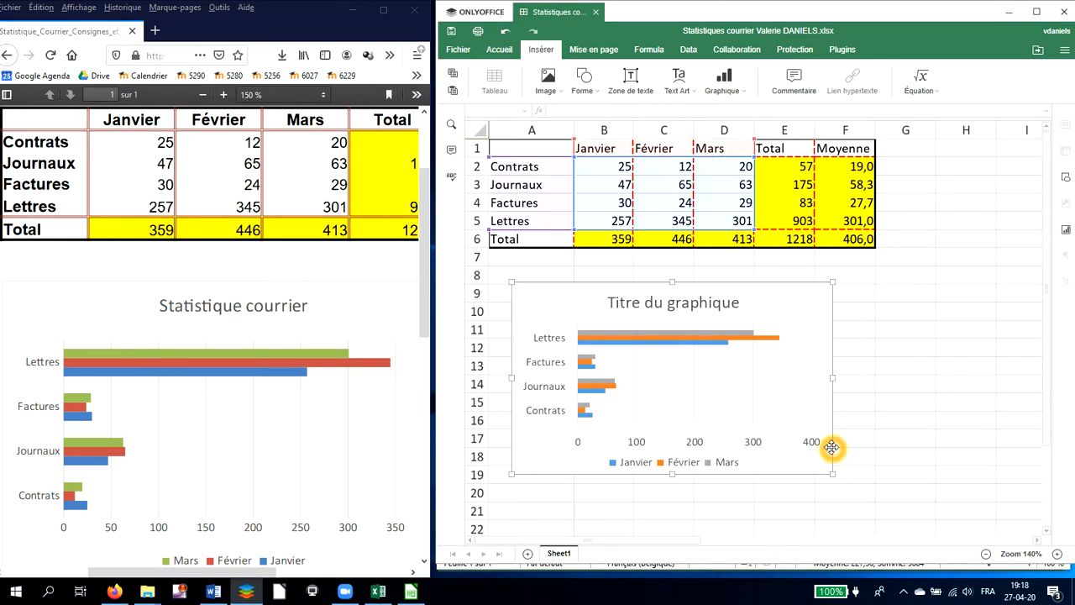
pyautogui.click(833, 476)
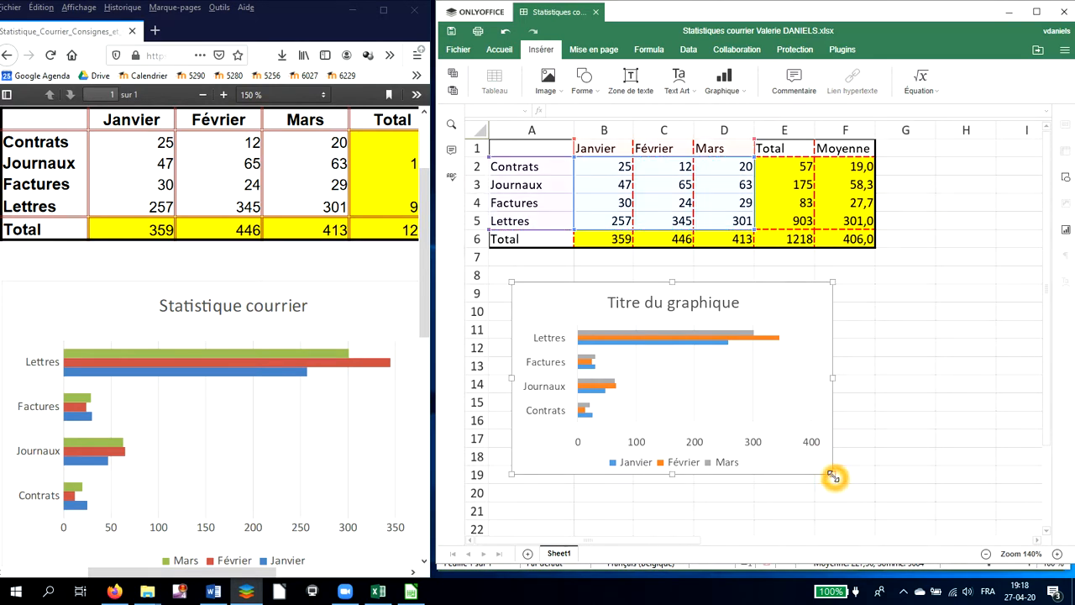
pyautogui.moveTo(833, 476); pyautogui.dragTo(887, 523)
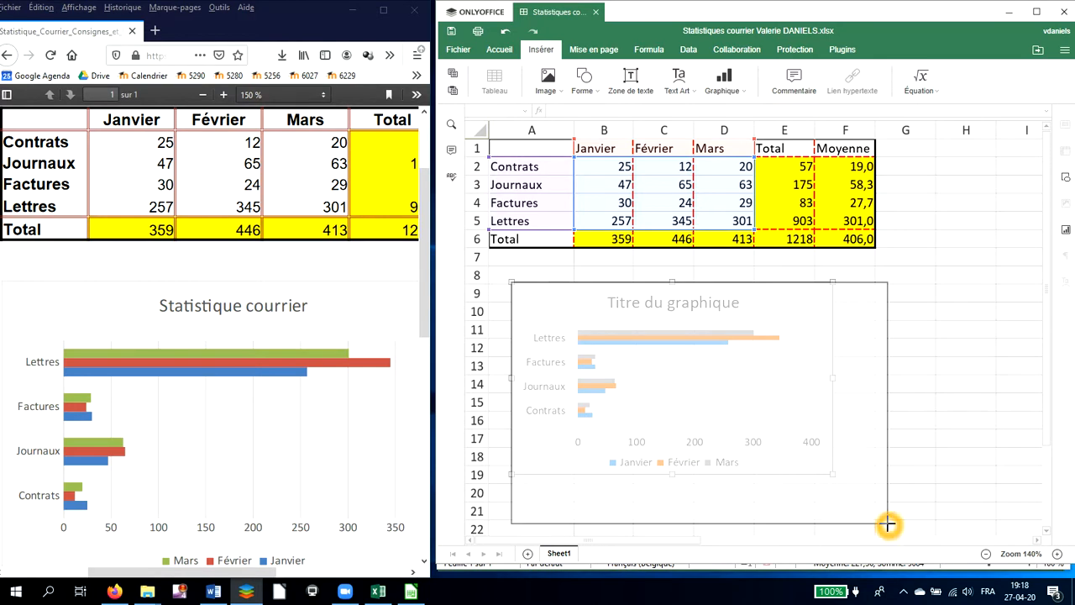
pyautogui.moveTo(819, 302); pyautogui.dragTo(796, 278)
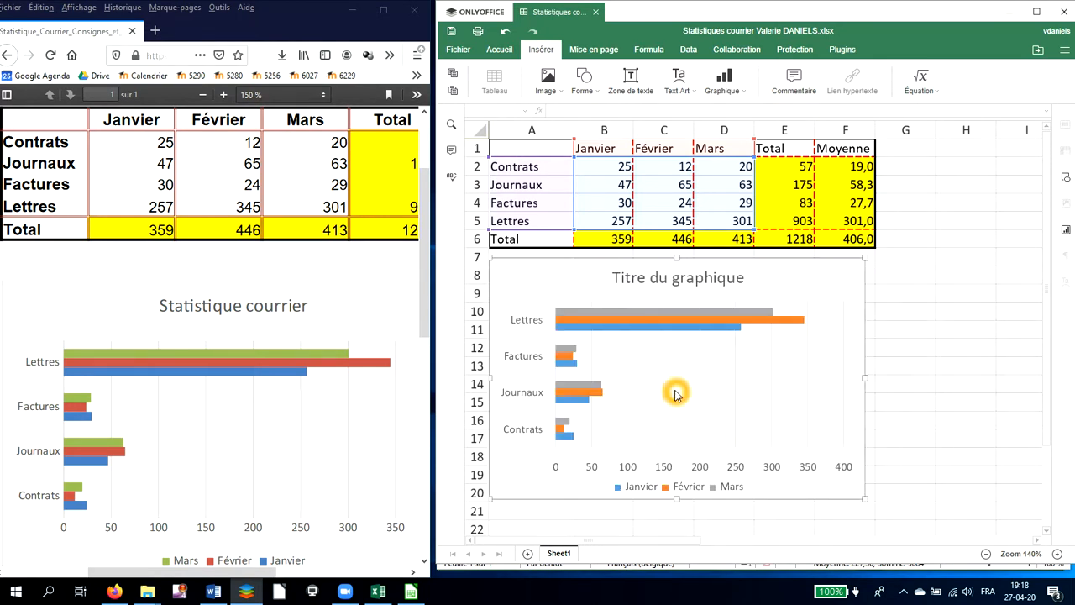
pyautogui.click(660, 330)
pyautogui.click(615, 412)
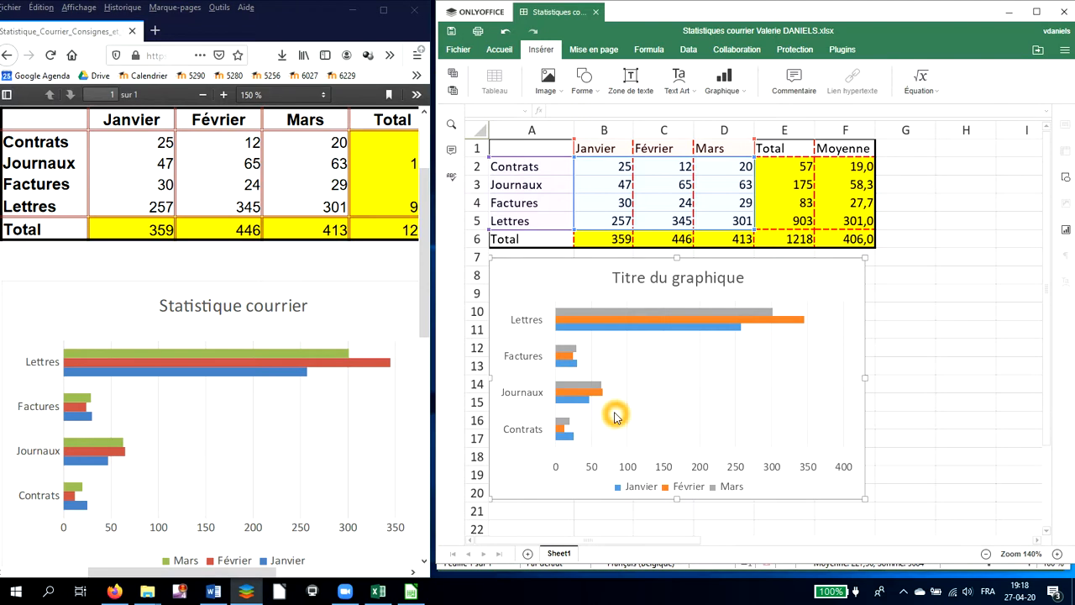
pyautogui.click(638, 366)
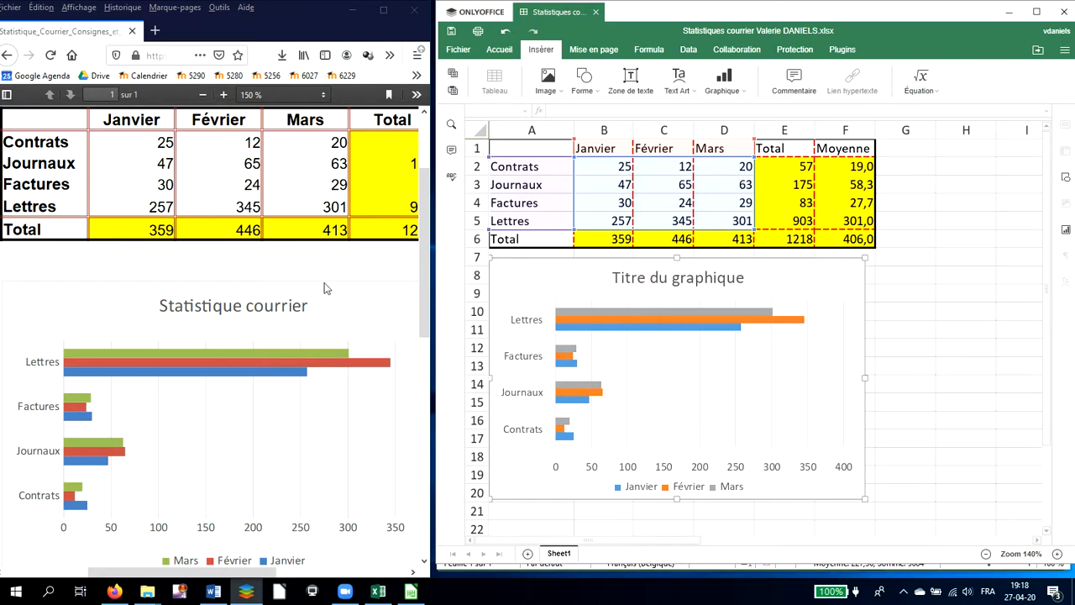
# Replace the chart's placeholder title with "Statistique du courrier"
pyautogui.click(250, 305)
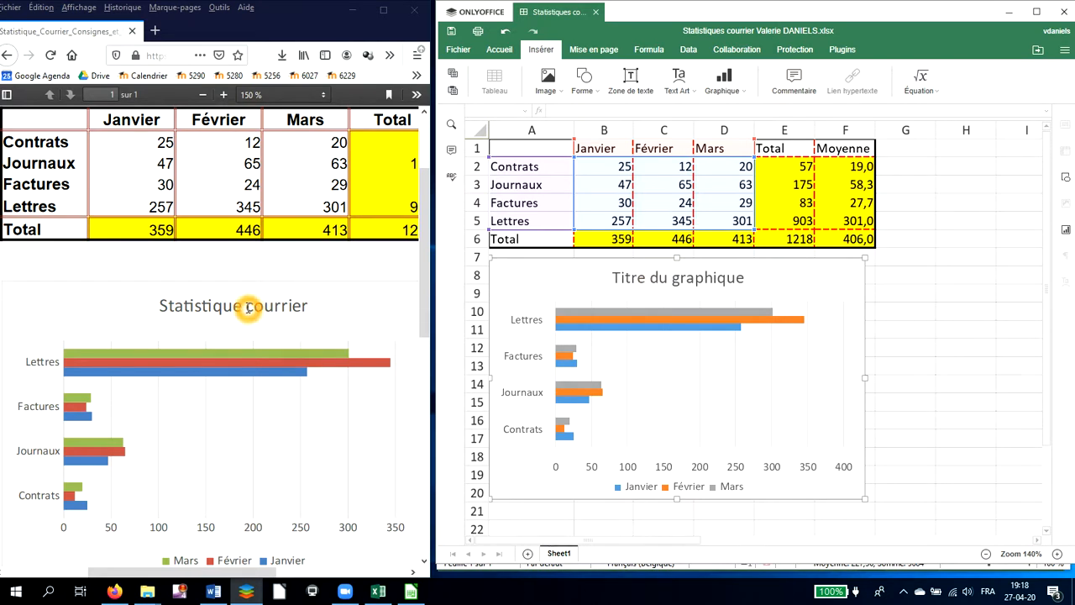
pyautogui.click(622, 281)
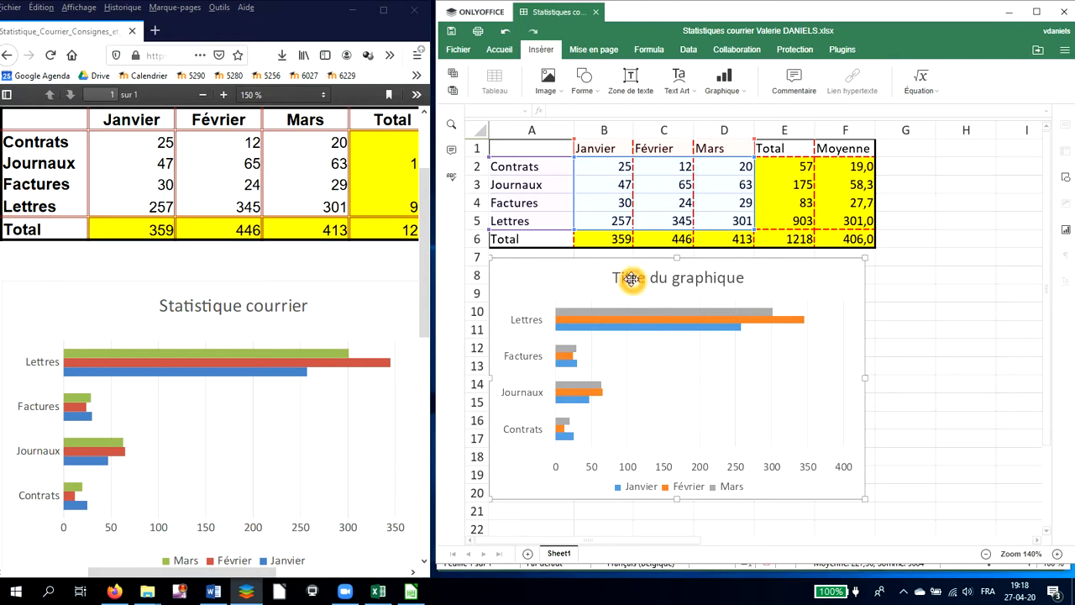
pyautogui.click(631, 280)
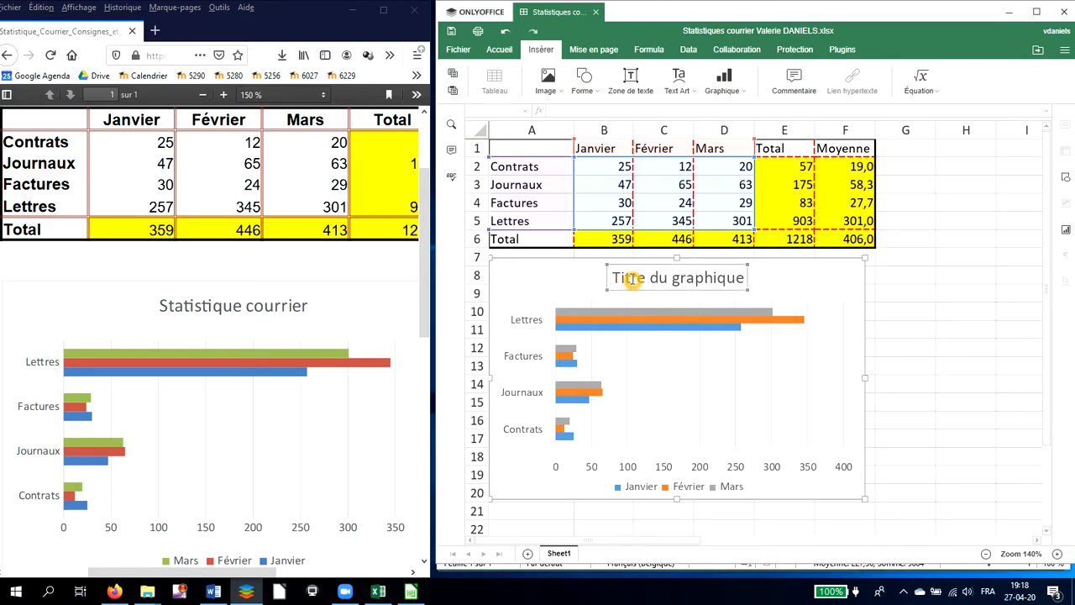
pyautogui.click(616, 277)
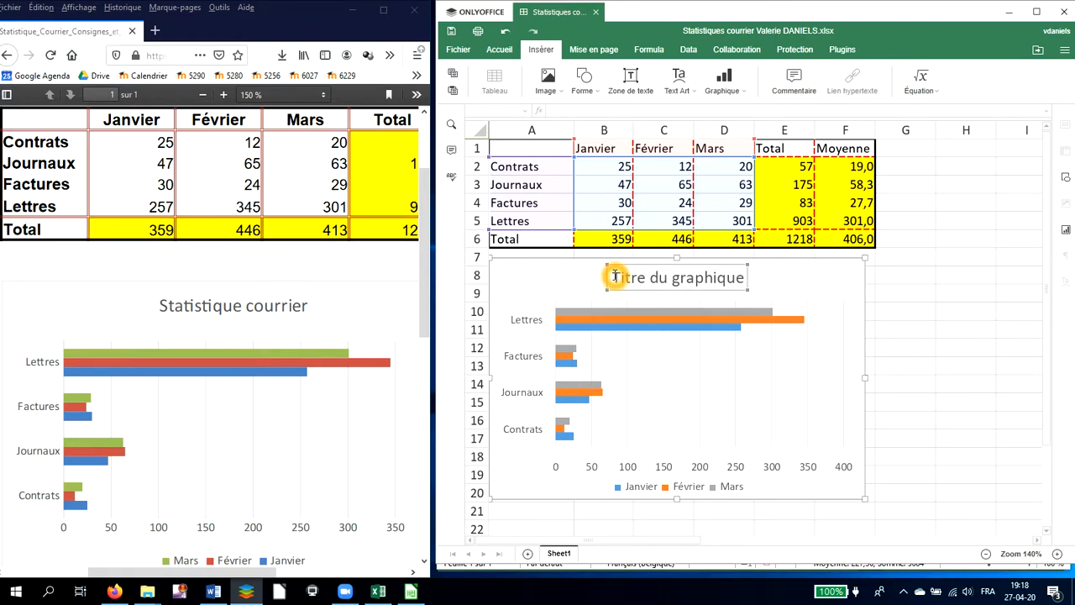
pyautogui.moveTo(615, 277); pyautogui.dragTo(654, 273)
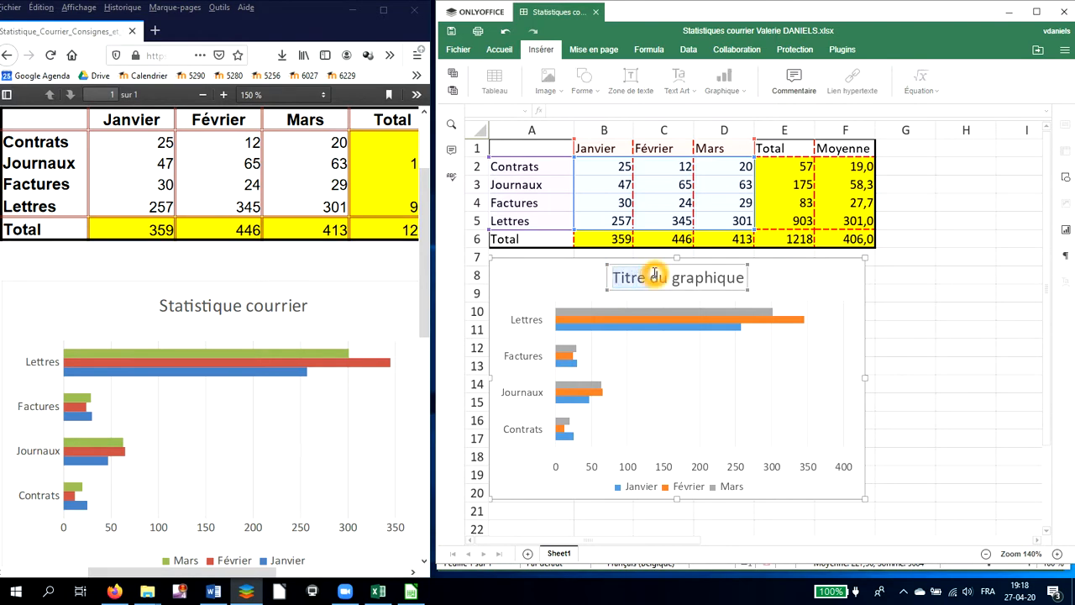
pyautogui.press('Delete')
pyautogui.press('Delete')
pyautogui.press('Delete')
pyautogui.press('Delete')
pyautogui.press('Delete')
pyautogui.press('Delete')
pyautogui.press('Delete')
pyautogui.press('Delete')
pyautogui.press('Delete')
pyautogui.press('Delete')
pyautogui.press('Delete')
pyautogui.press('Delete')
pyautogui.press('Delete')
pyautogui.write('Stat')
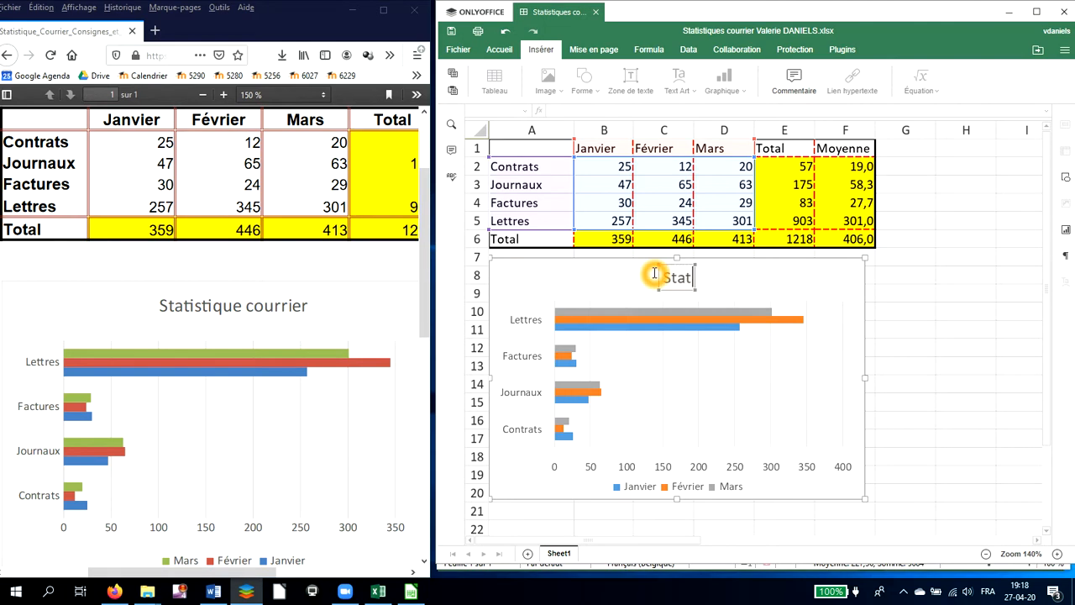
pyautogui.write('istique de')
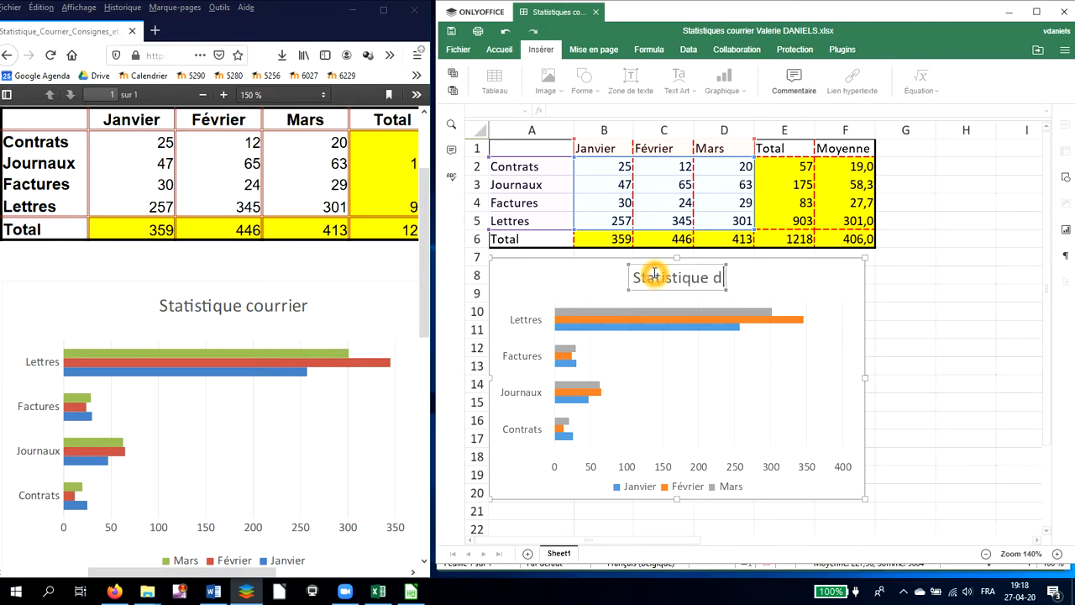
pyautogui.press('BackSpace')
pyautogui.write('u c')
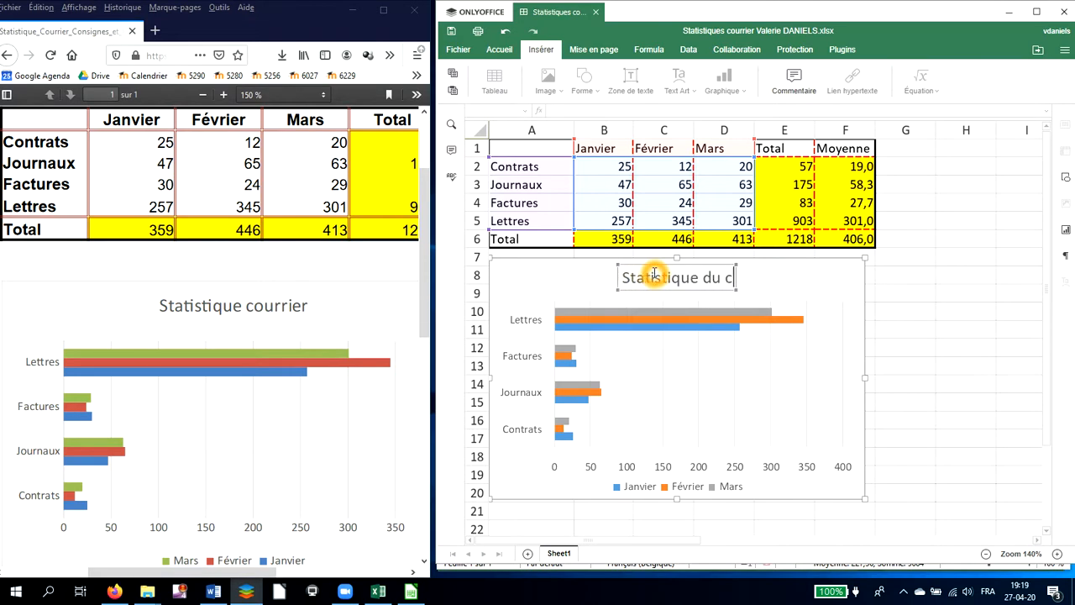
pyautogui.write('ourrier')
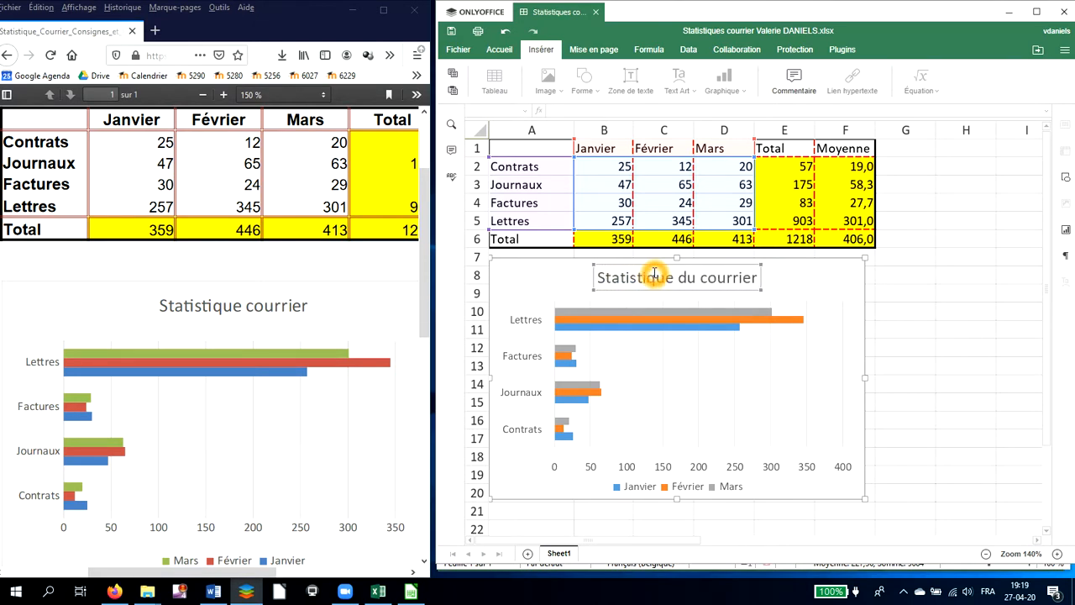
# Compare the month bars' colours with the reference chart and examine the chart's advanced type, layout and vertical axis settings
pyautogui.click(660, 316)
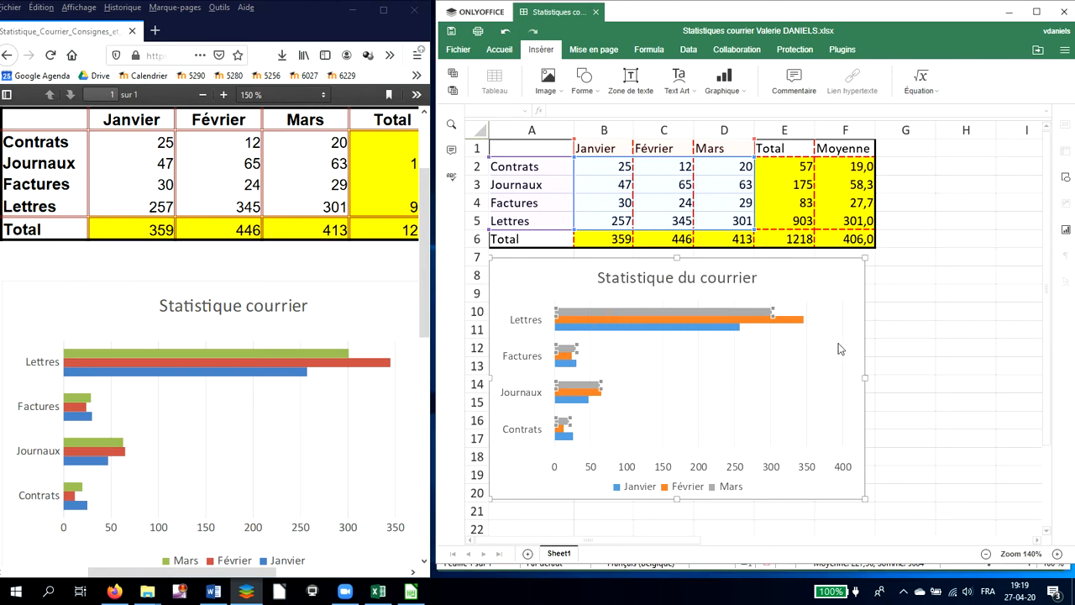
pyautogui.click(824, 284)
pyautogui.click(693, 293)
pyautogui.click(660, 326)
pyautogui.click(249, 344)
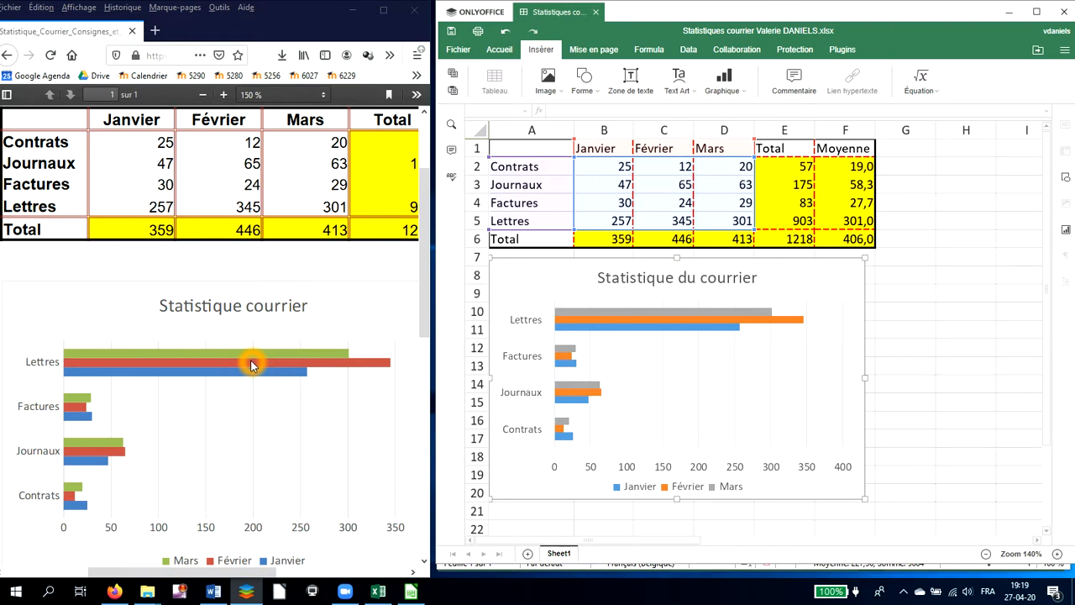
pyautogui.rightClick(638, 316)
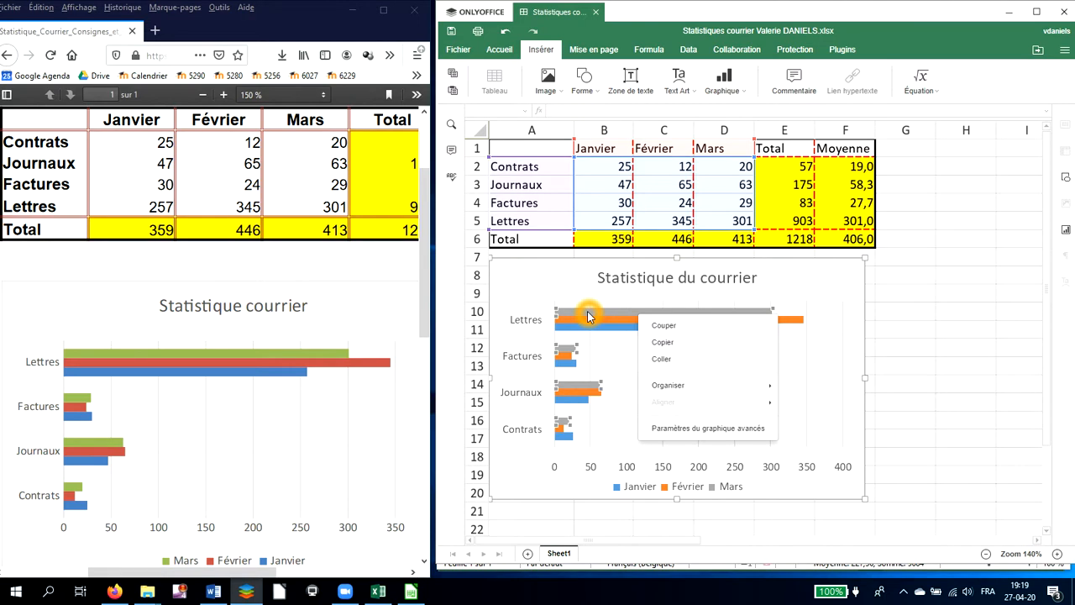
pyautogui.click(680, 432)
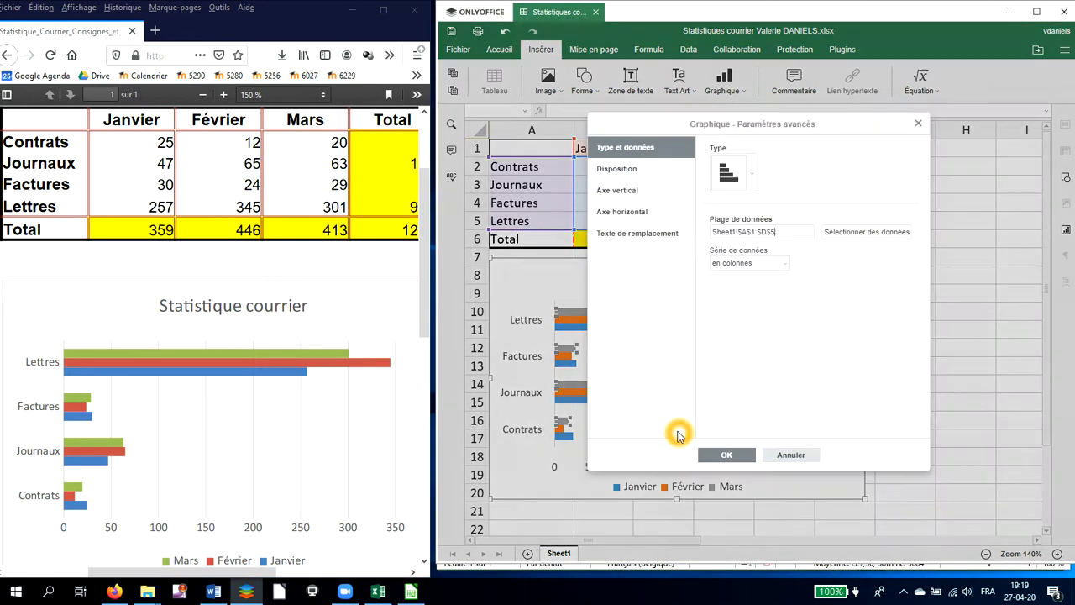
pyautogui.click(666, 291)
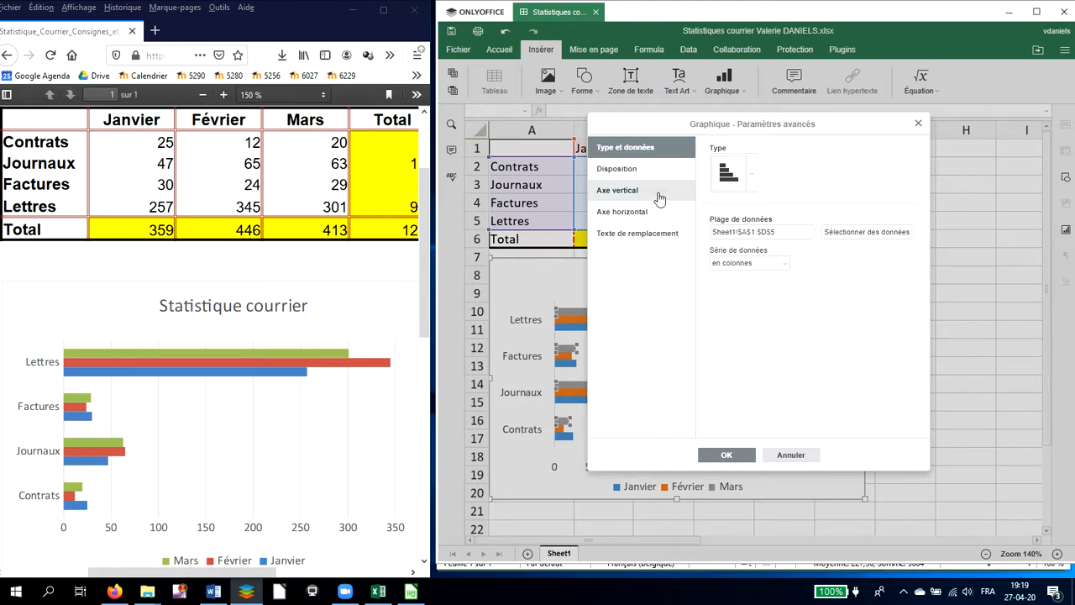
pyautogui.click(626, 171)
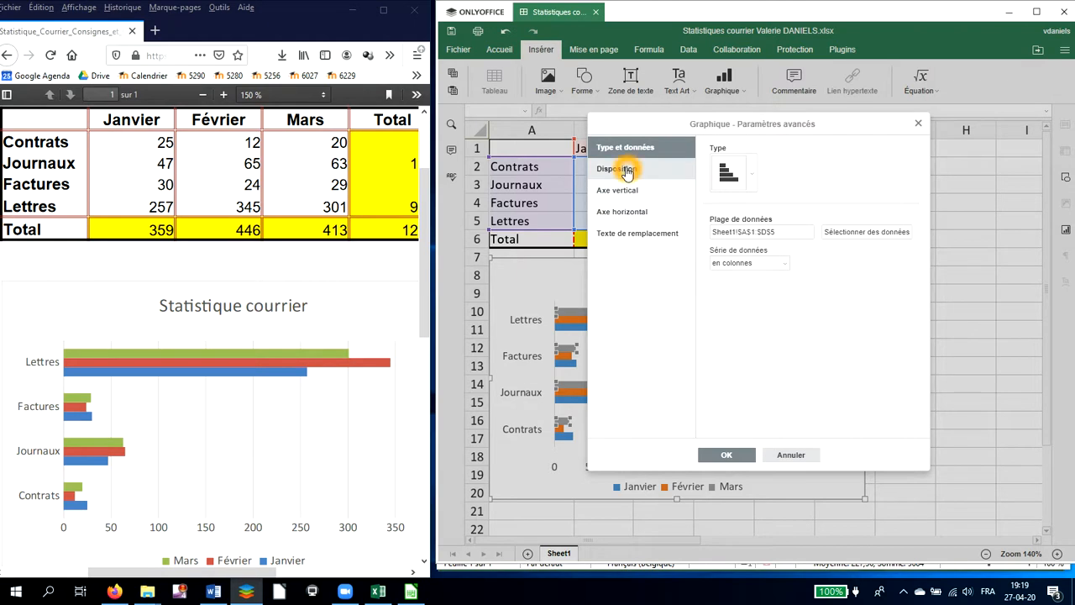
pyautogui.click(626, 171)
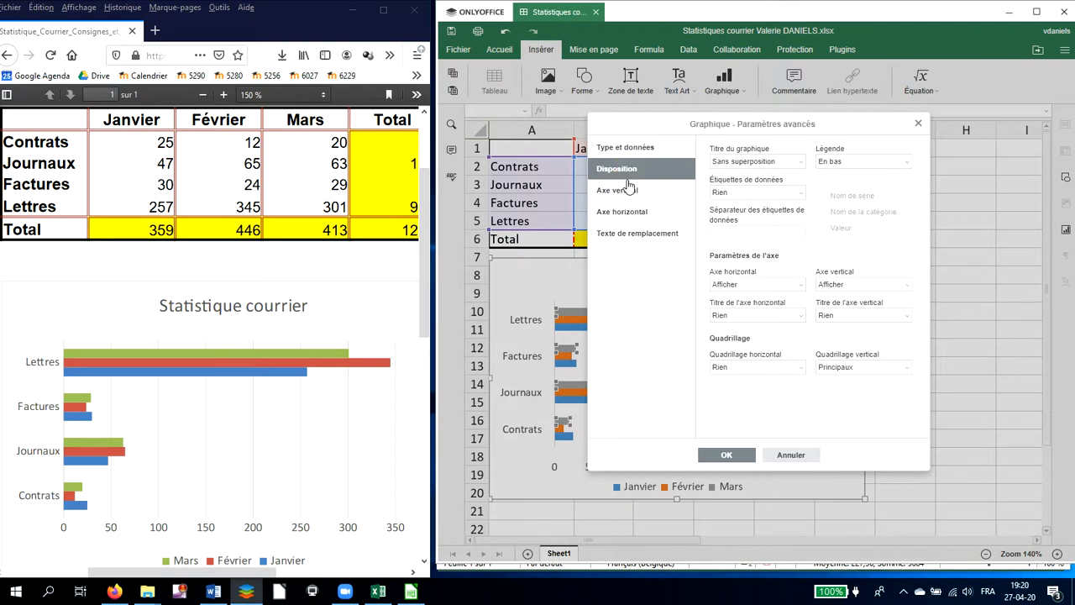
pyautogui.click(628, 193)
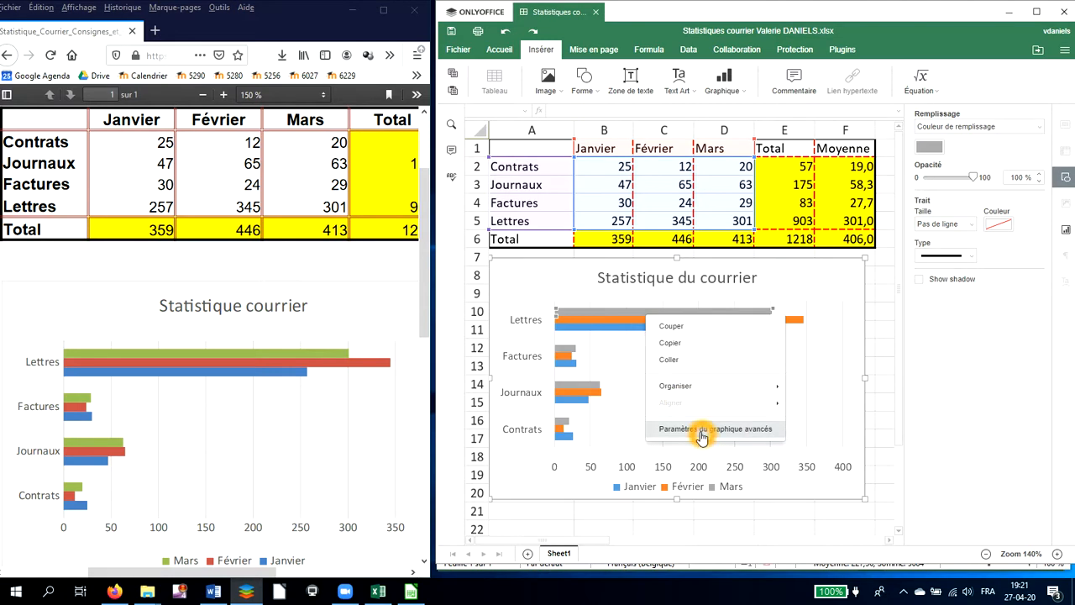
pyautogui.click(882, 326)
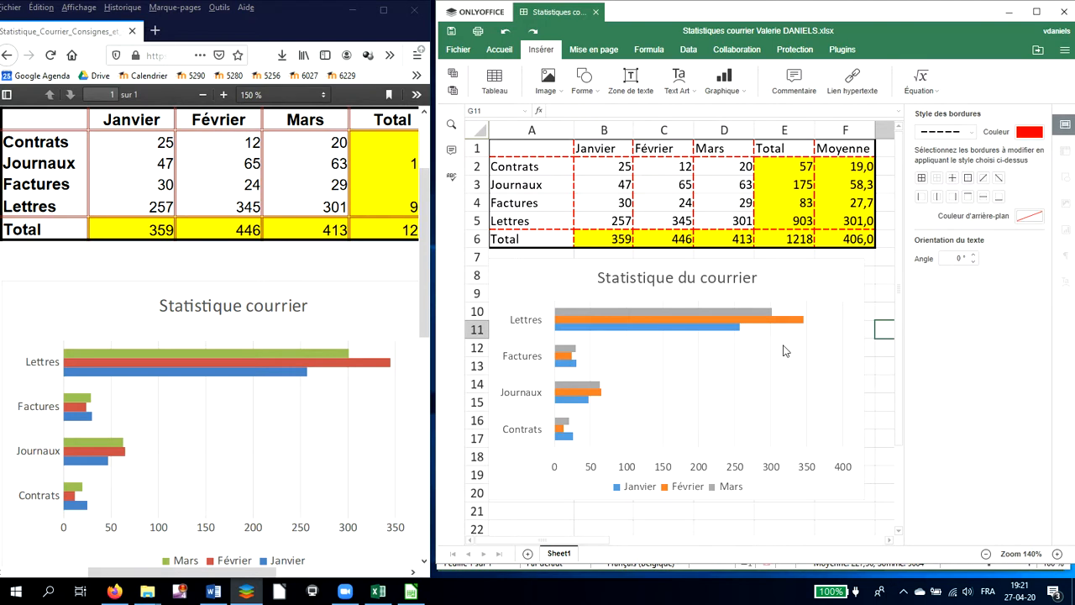
# Fill the Mars bar series with the green theme colour
pyautogui.click(719, 324)
pyautogui.rightClick(720, 316)
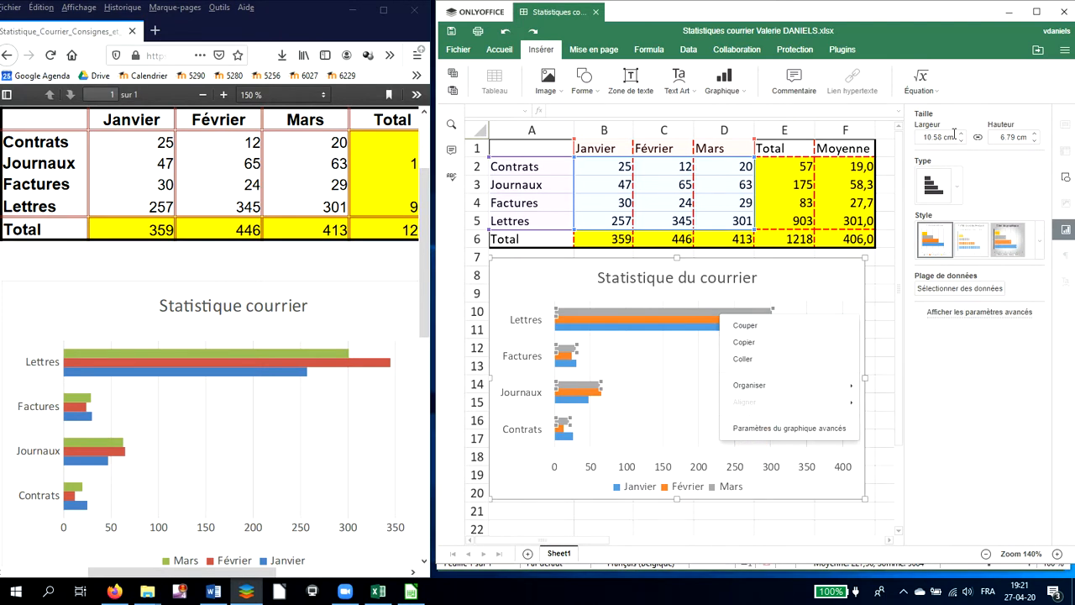
pyautogui.click(1064, 233)
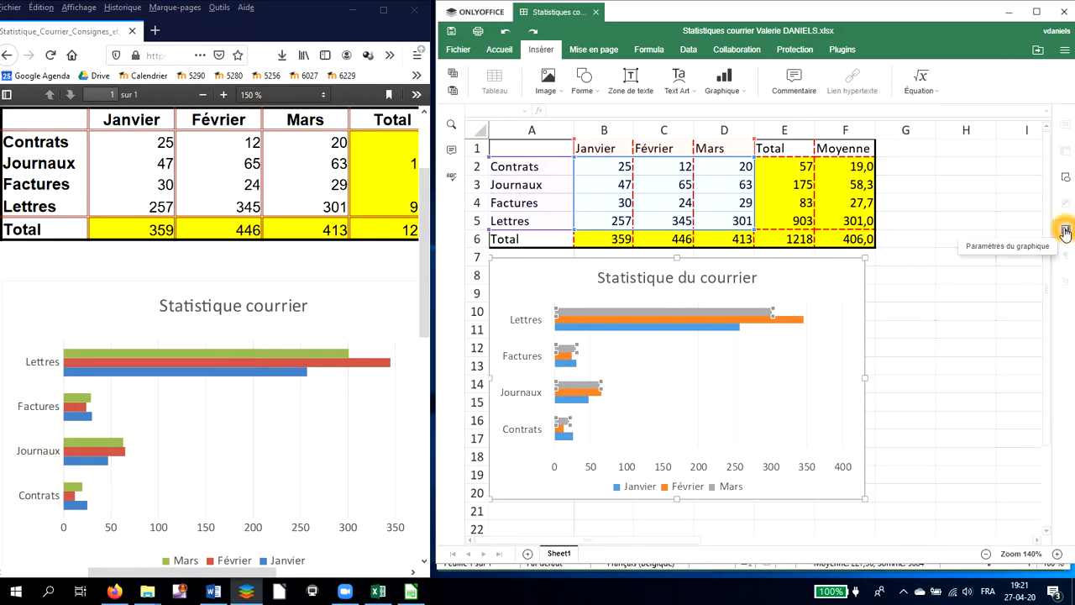
pyautogui.click(1064, 232)
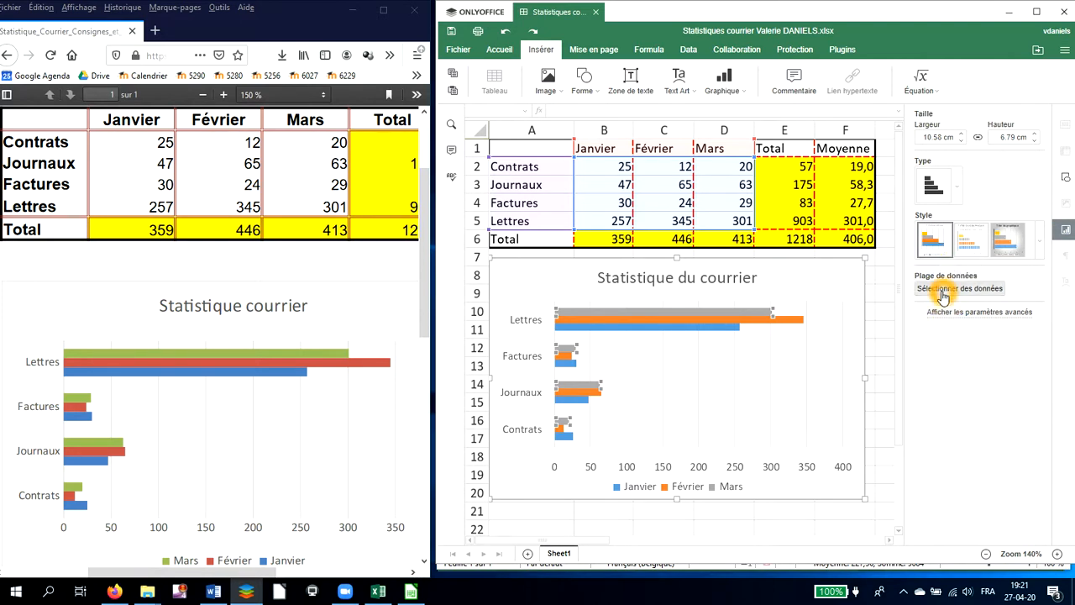
pyautogui.click(972, 246)
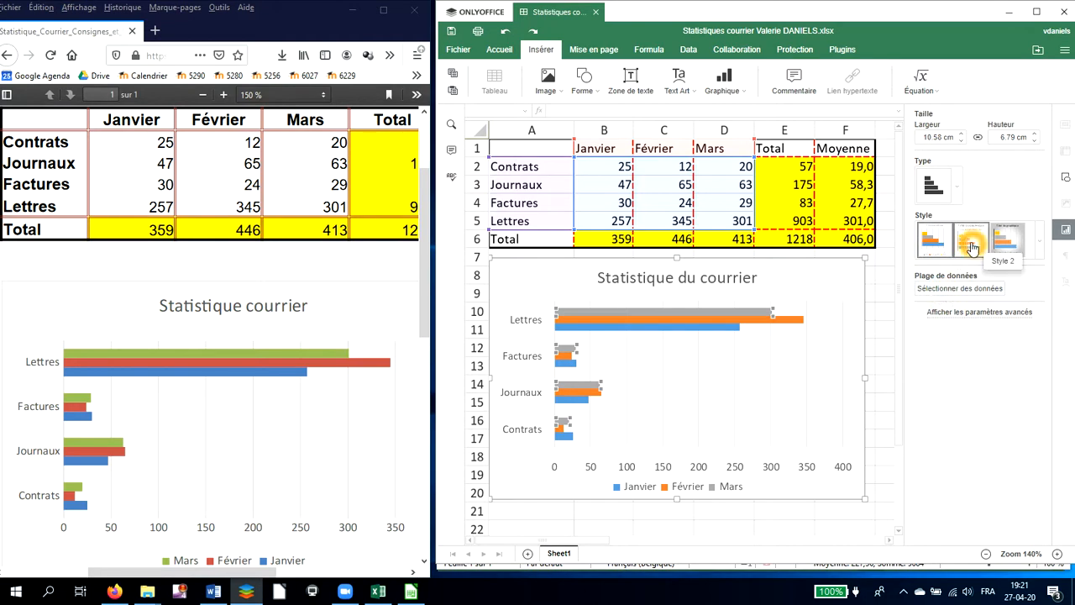
pyautogui.click(1066, 180)
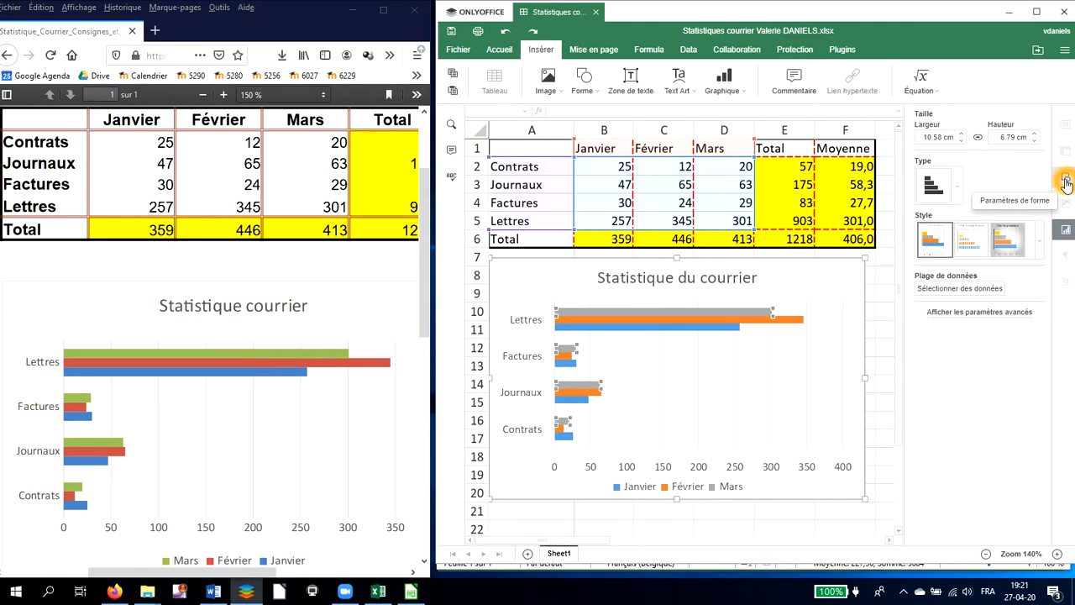
pyautogui.click(1065, 181)
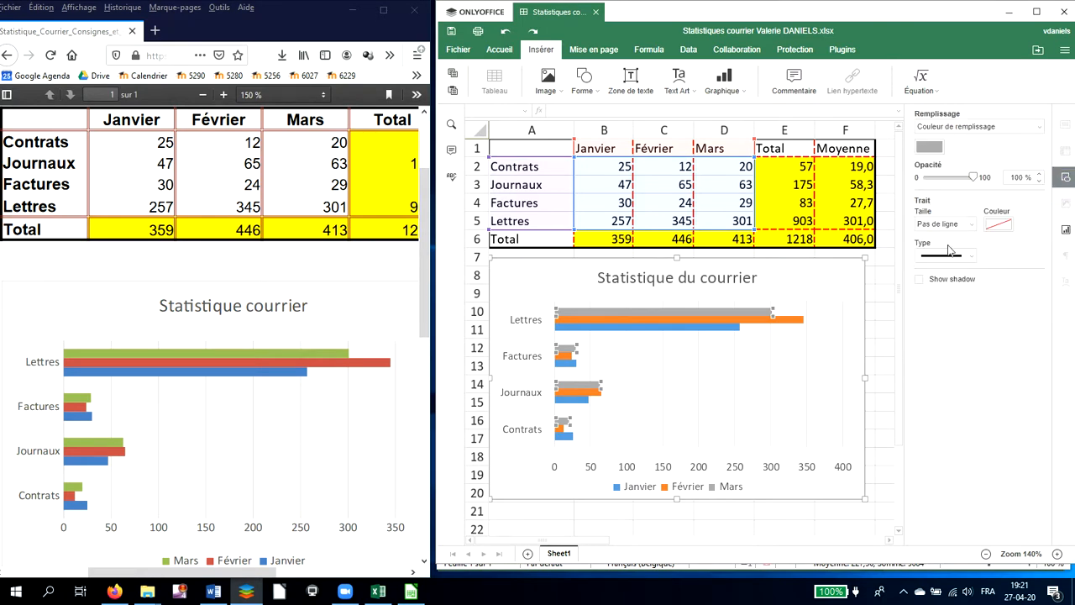
pyautogui.click(928, 151)
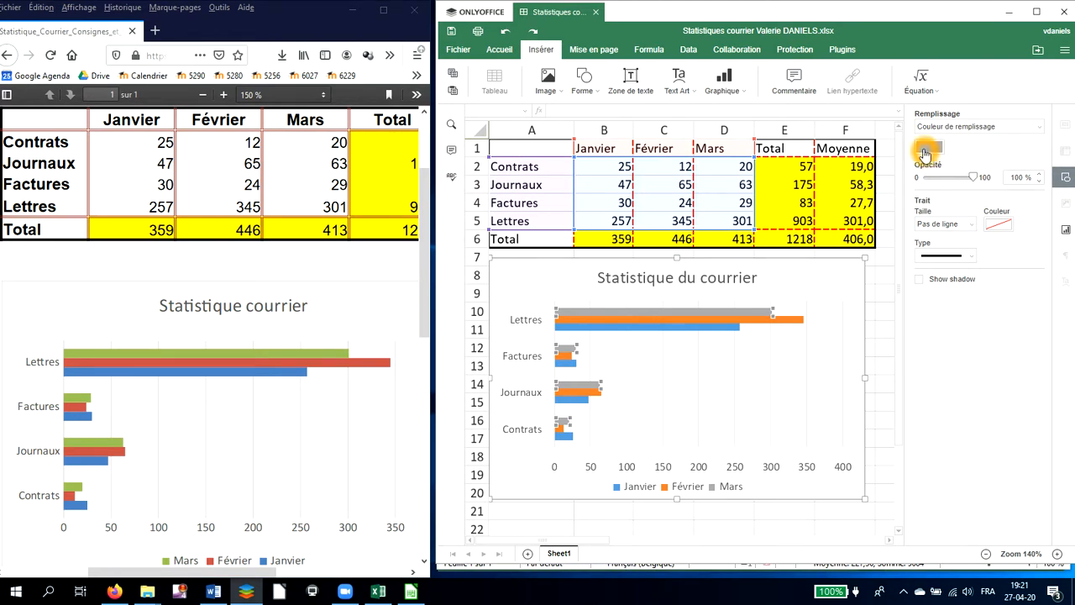
pyautogui.click(958, 128)
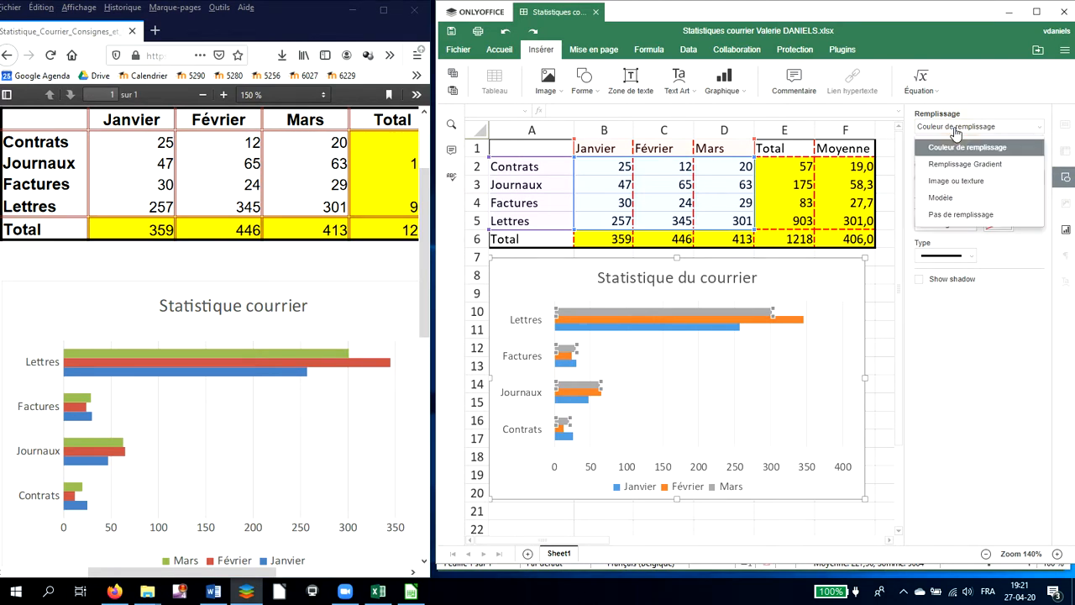
pyautogui.click(959, 129)
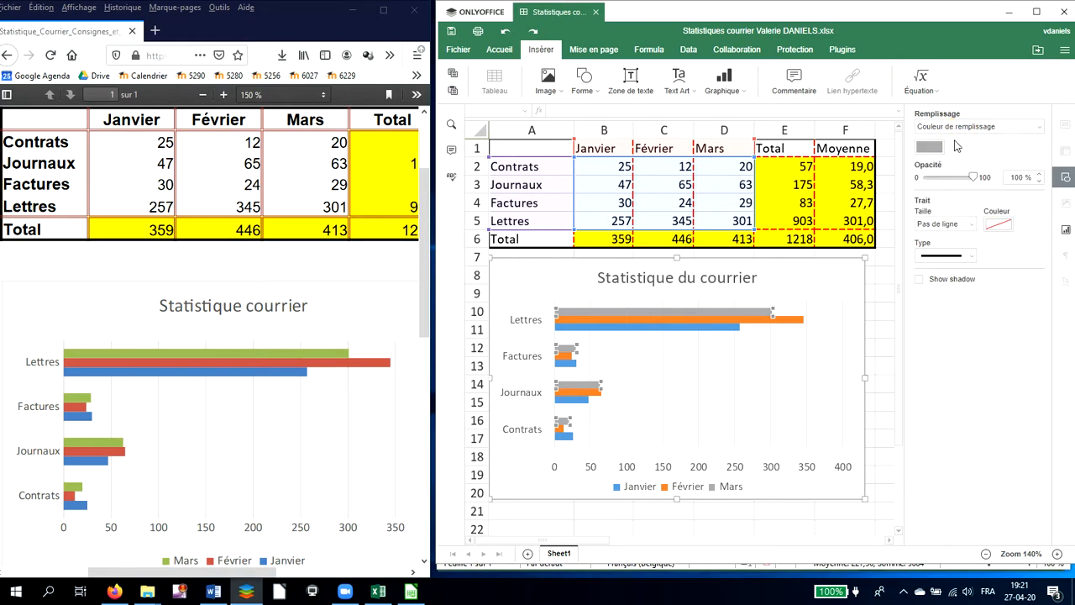
pyautogui.click(933, 154)
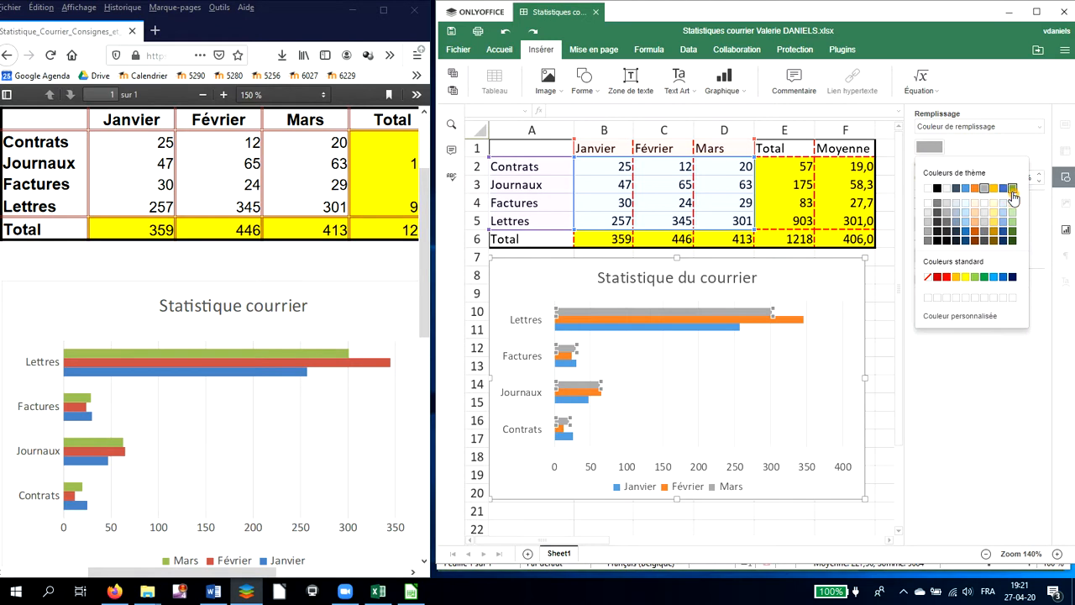
pyautogui.click(1013, 188)
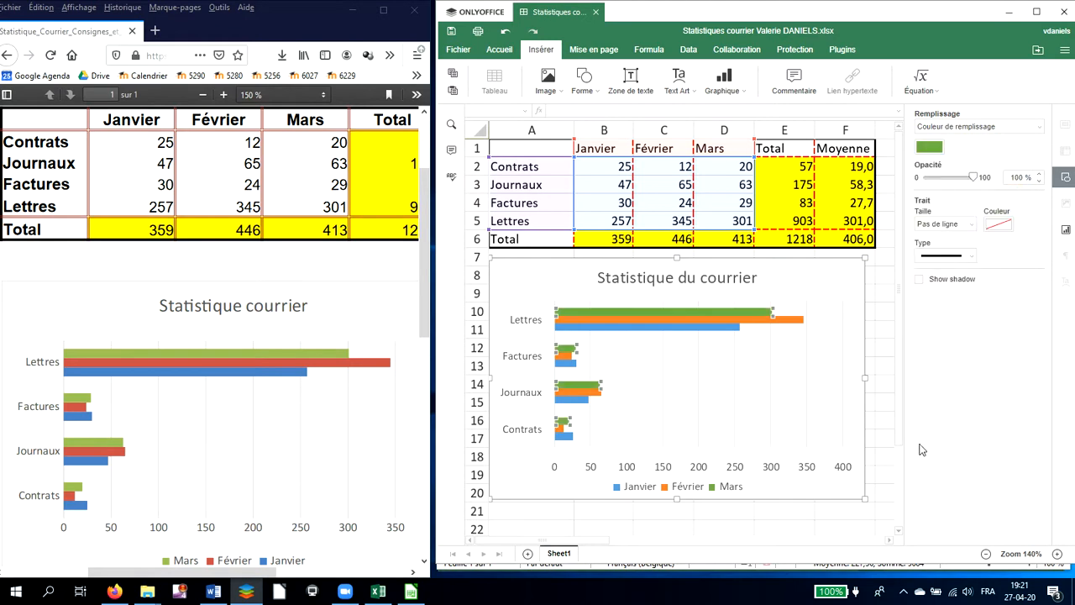
pyautogui.click(971, 177)
pyautogui.click(754, 316)
pyautogui.rightClick(754, 316)
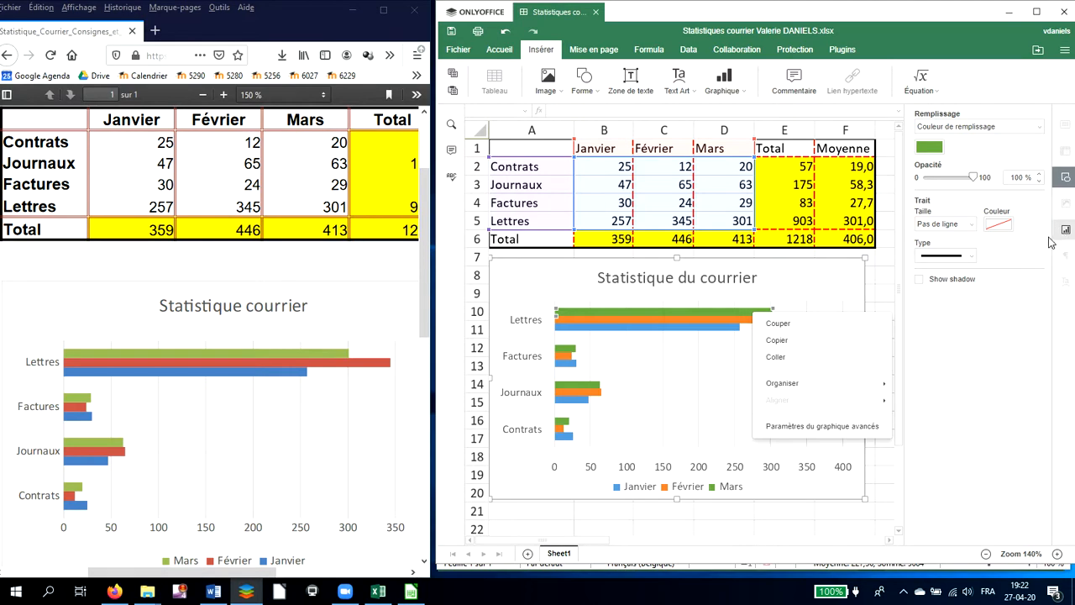
pyautogui.click(977, 356)
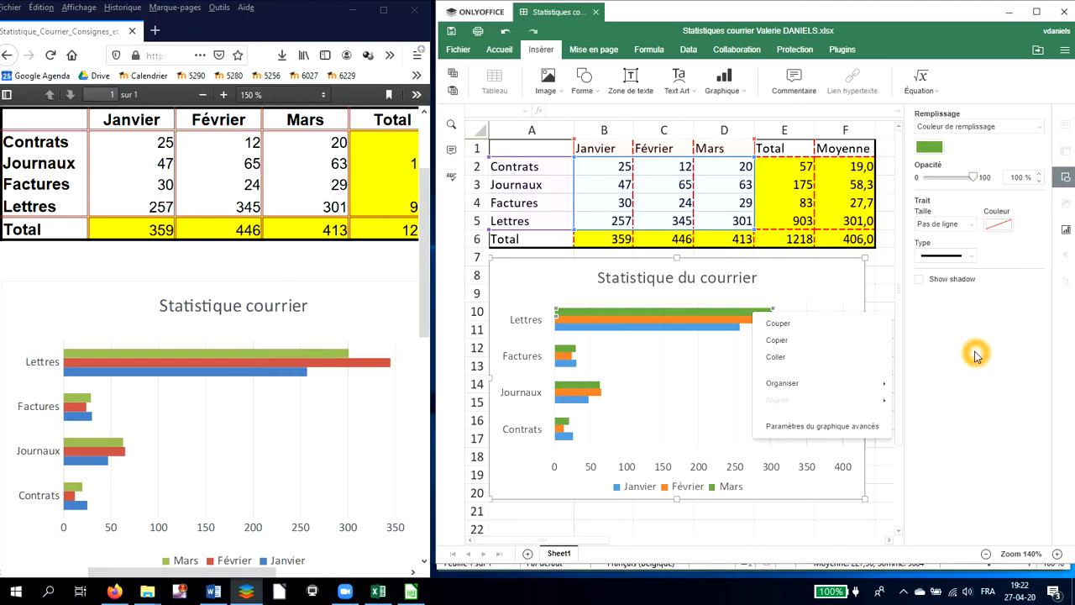
pyautogui.press('Escape')
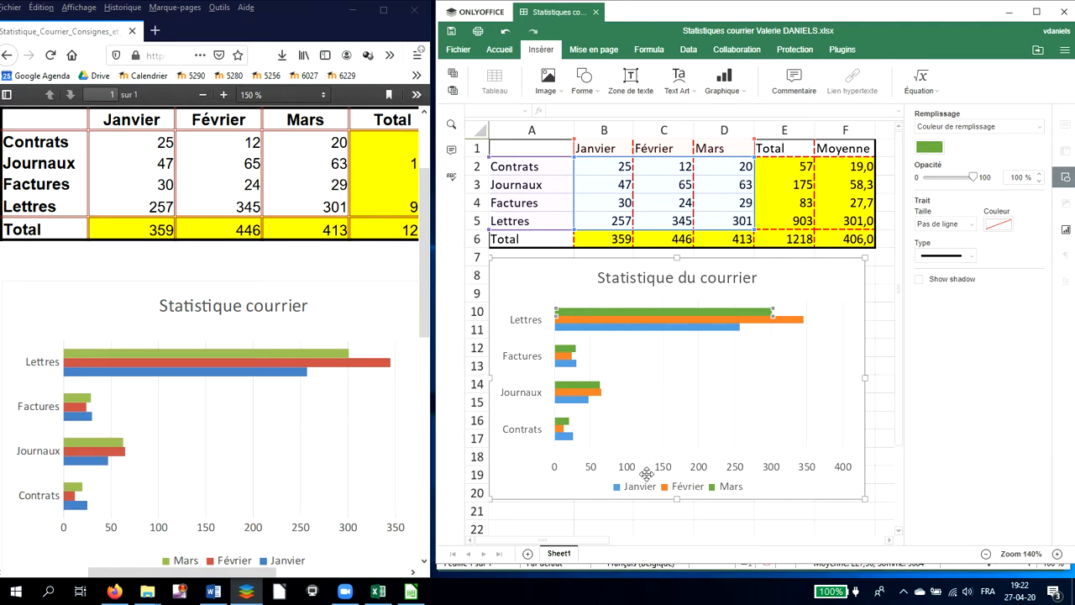
pyautogui.click(852, 470)
pyautogui.click(830, 479)
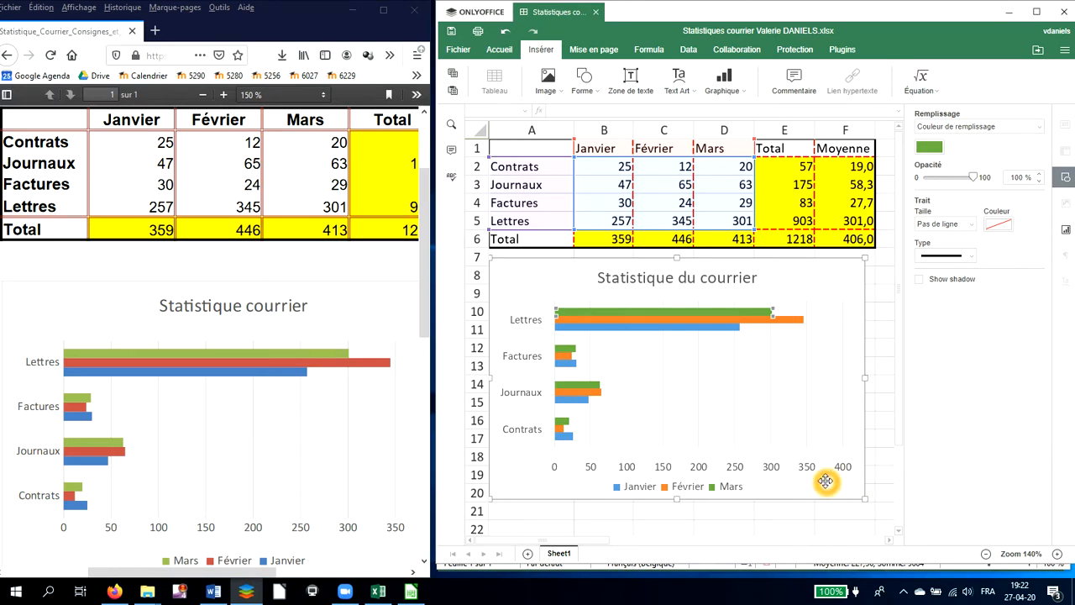